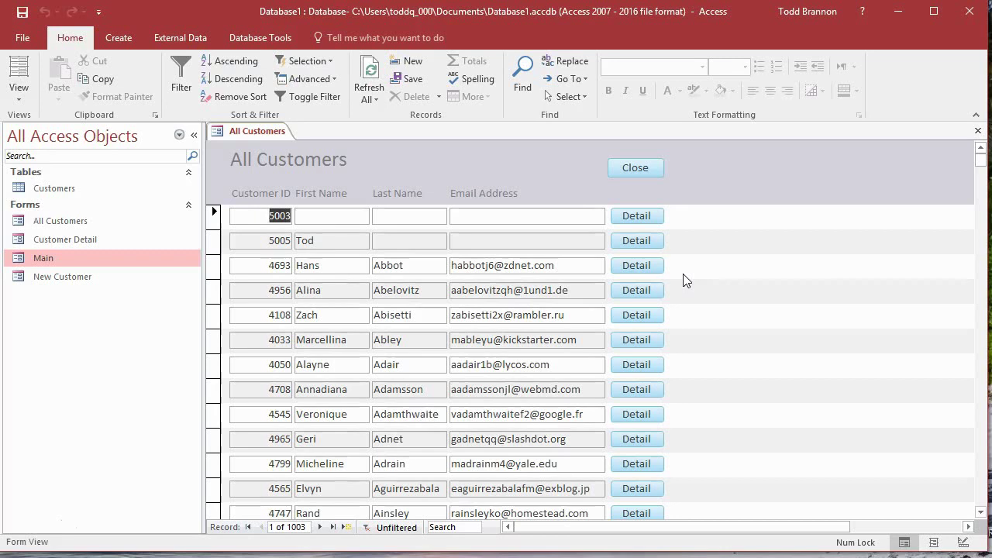
# Check the New Customer form, opened directly and through Add New on the Main form, closing it each time
pyautogui.doubleClick(99, 282)
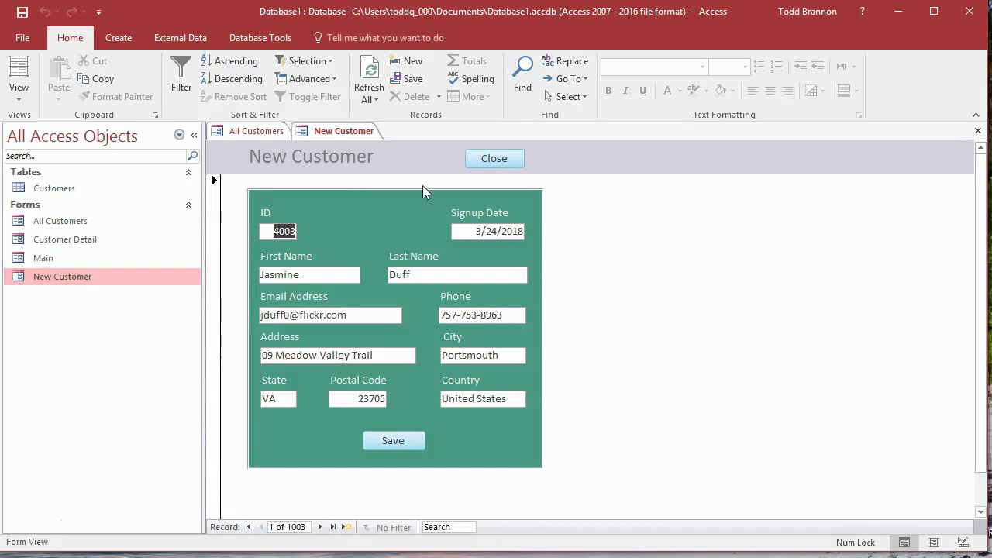
pyautogui.click(479, 161)
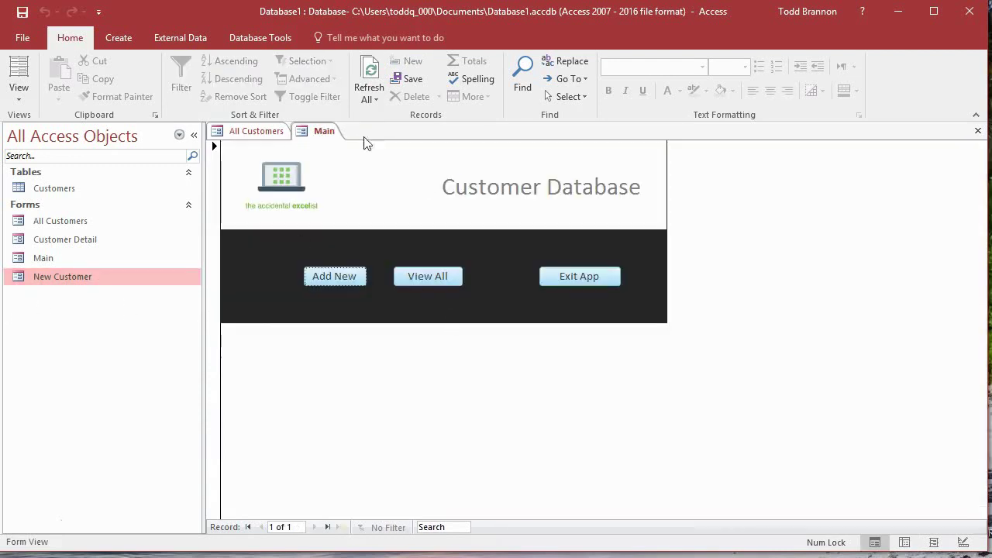
pyautogui.click(349, 276)
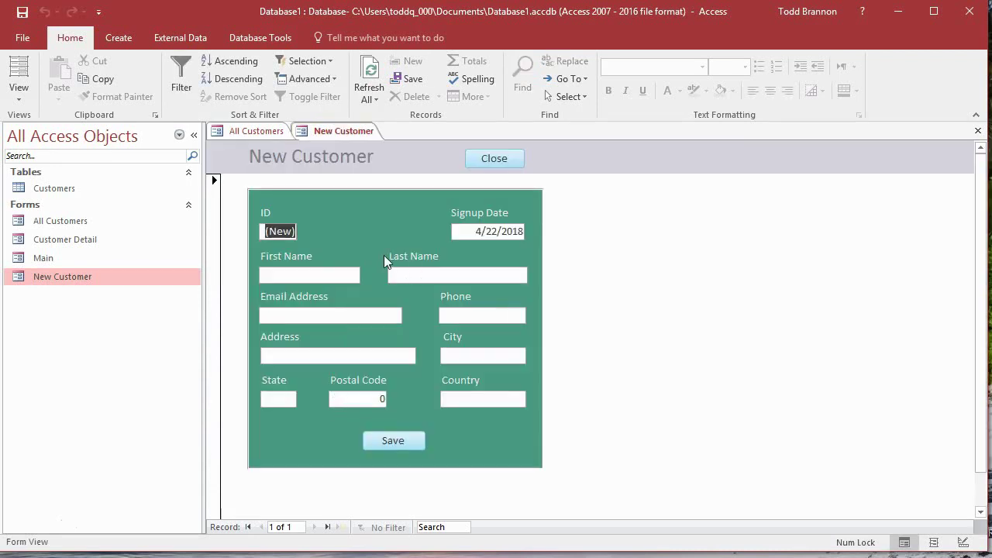
pyautogui.click(494, 158)
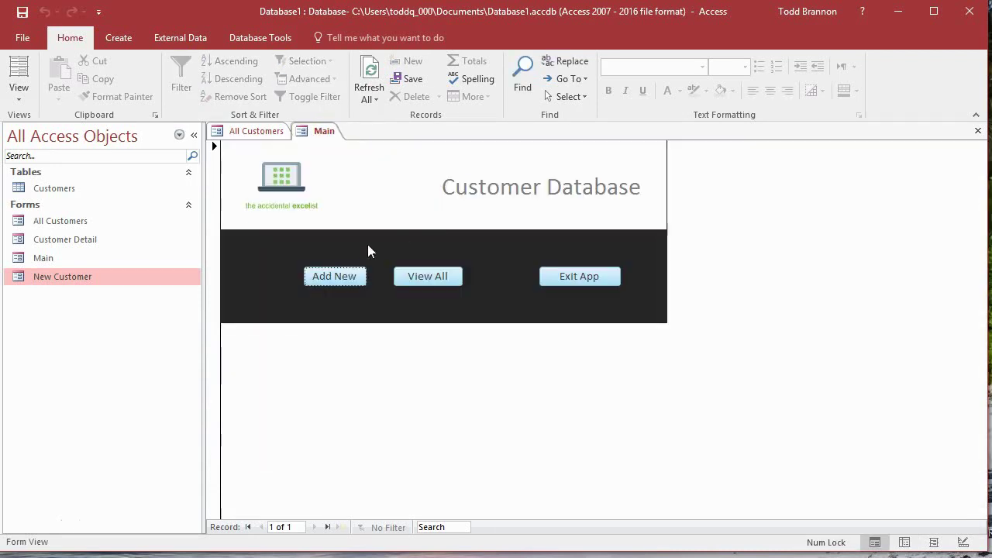
# View all customers from the Main form and browse through the listed records
pyautogui.click(415, 282)
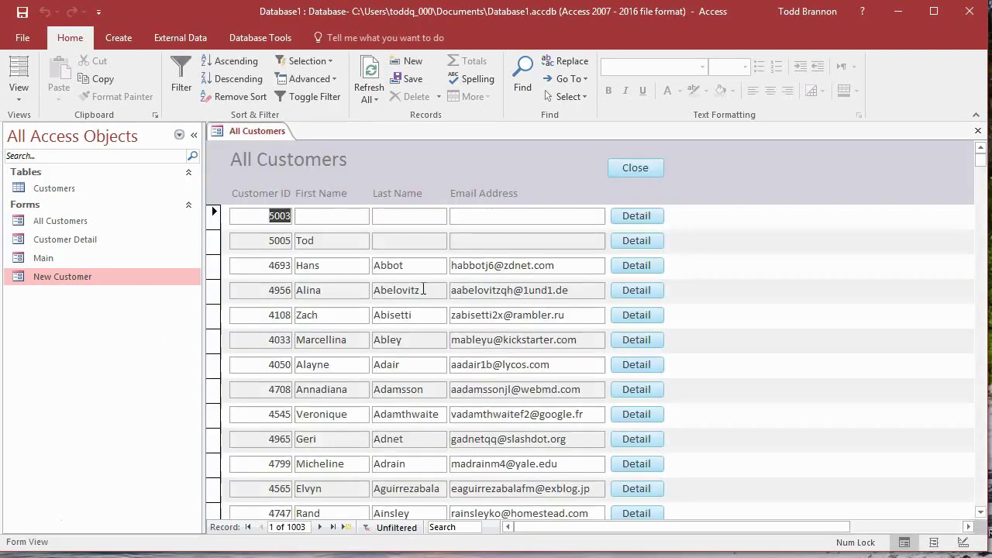
pyautogui.scroll(-3, 435, 365)
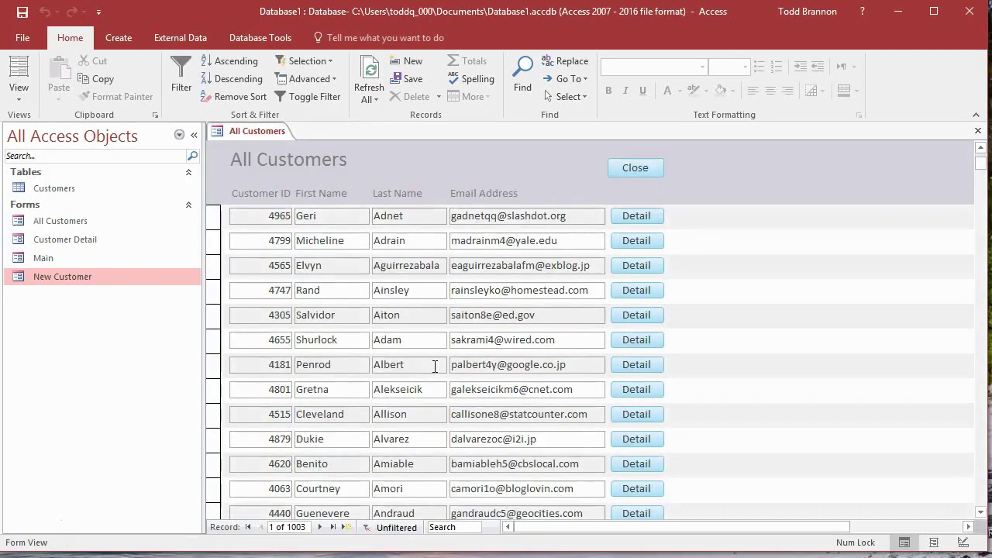
pyautogui.scroll(2, 435, 365)
pyautogui.scroll(1, 435, 365)
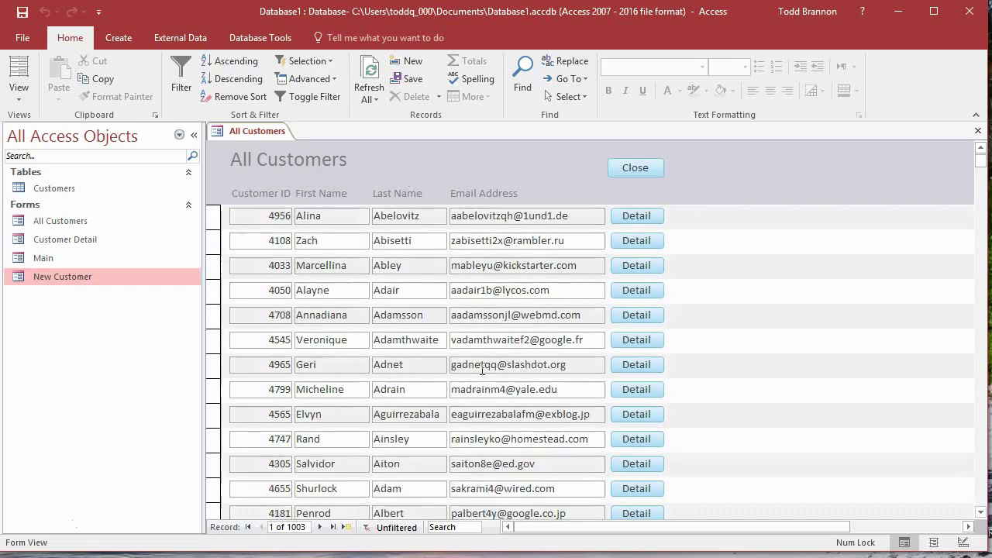
pyautogui.scroll(-2, 507, 345)
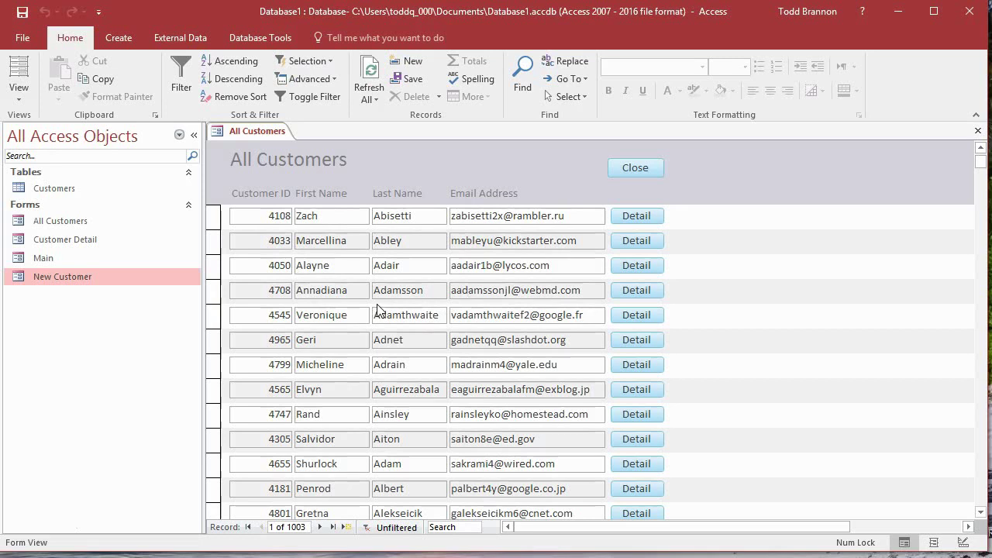
# View the Customers table and return to the All Customers form to try a record's Detail button
pyautogui.doubleClick(48, 188)
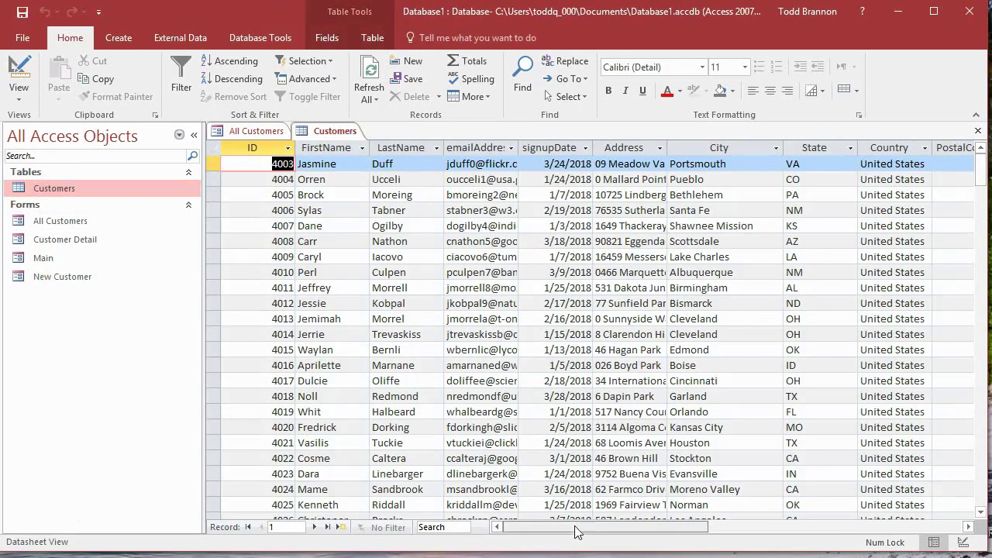
pyautogui.moveTo(571, 527)
pyautogui.mouseDown()
pyautogui.moveTo(697, 529)
pyautogui.moveTo(577, 529)
pyautogui.mouseUp()
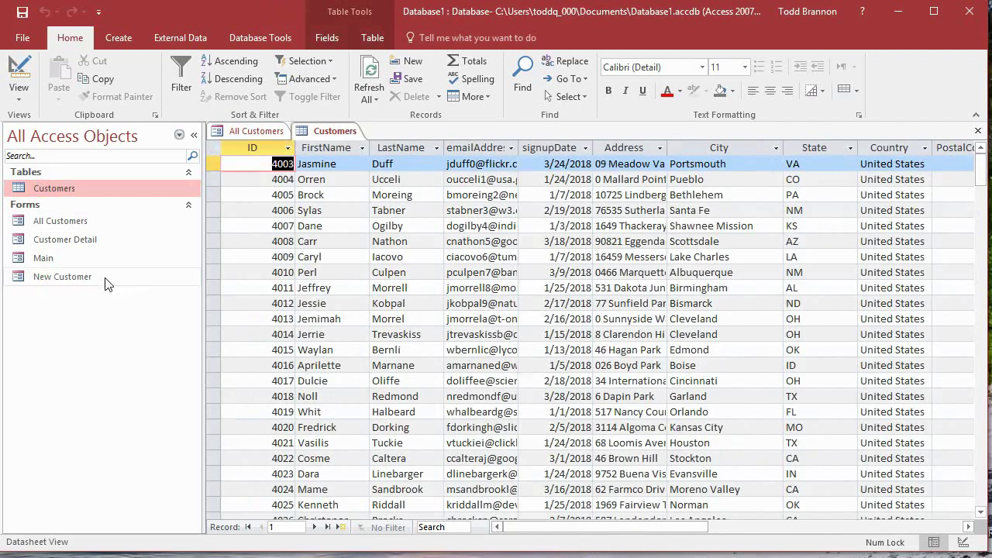
pyautogui.doubleClick(68, 222)
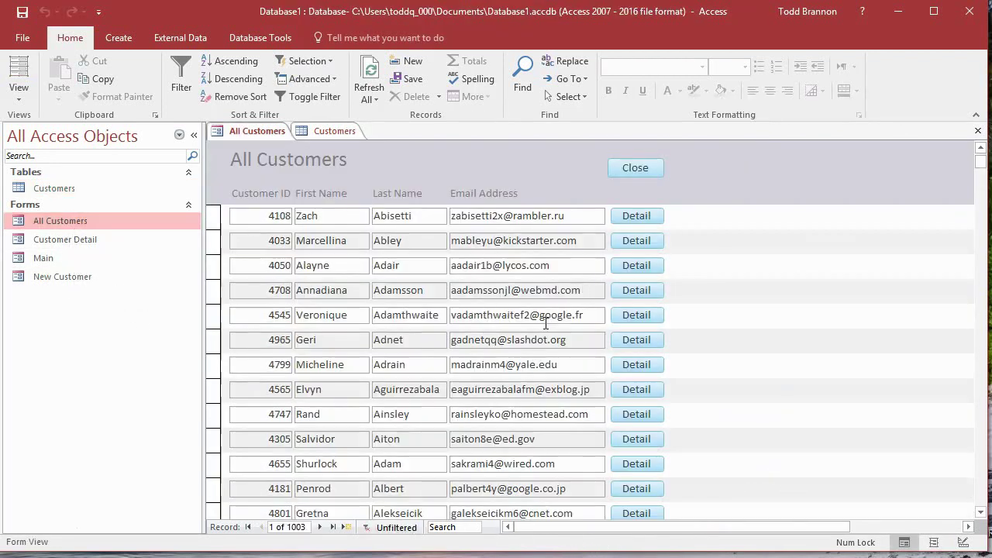
pyautogui.scroll(-2, 463, 322)
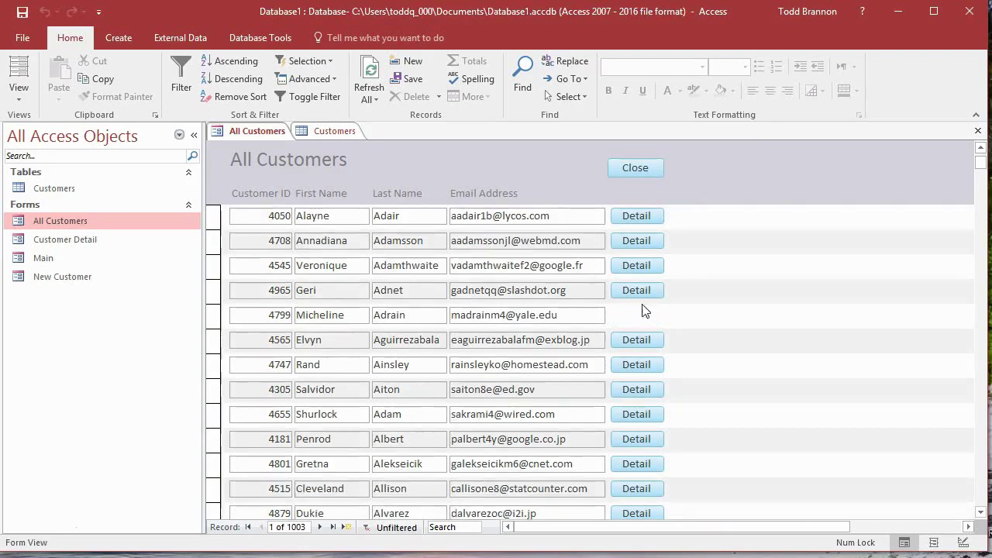
pyautogui.click(636, 369)
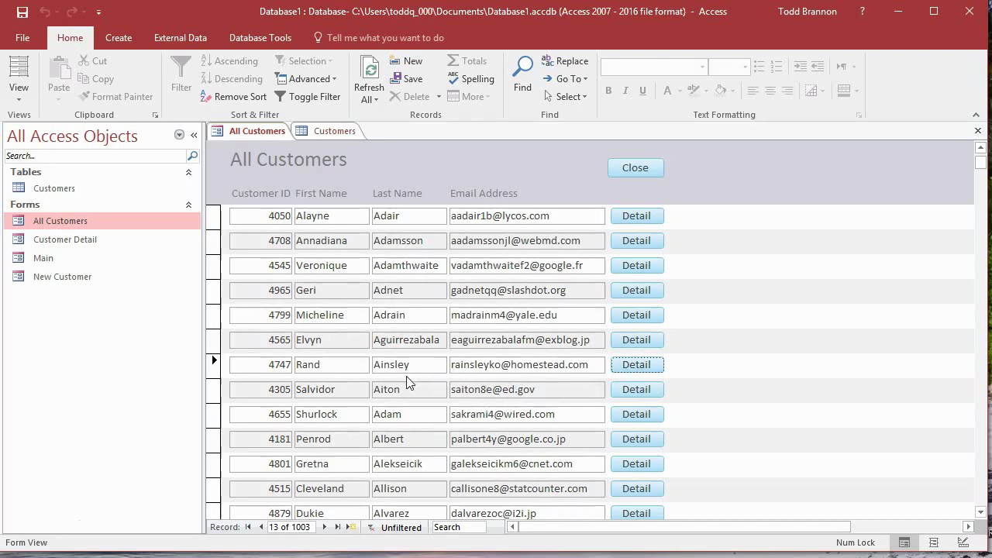
# Open the All Customers form in Design View
pyautogui.click(15, 94)
pyautogui.click(16, 93)
pyautogui.click(16, 93)
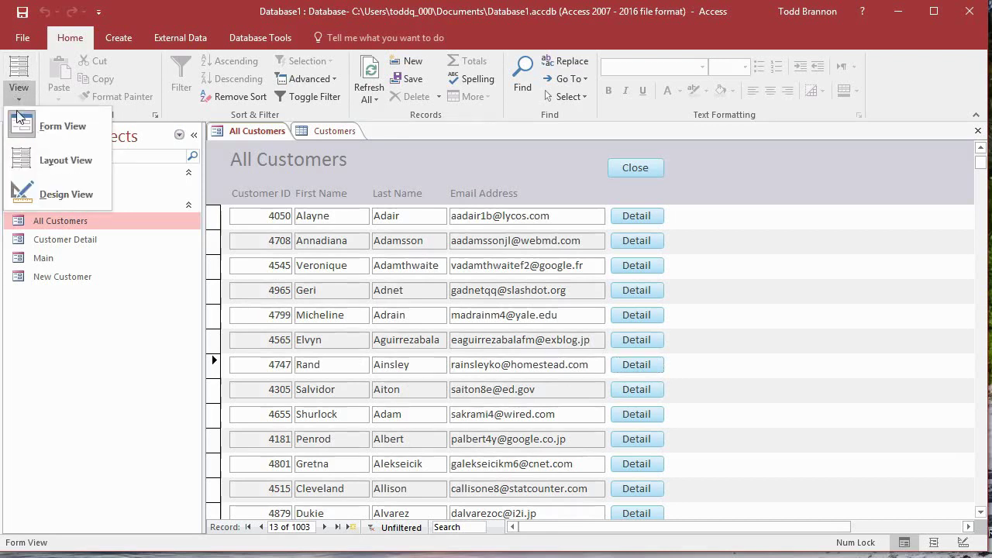
pyautogui.click(44, 190)
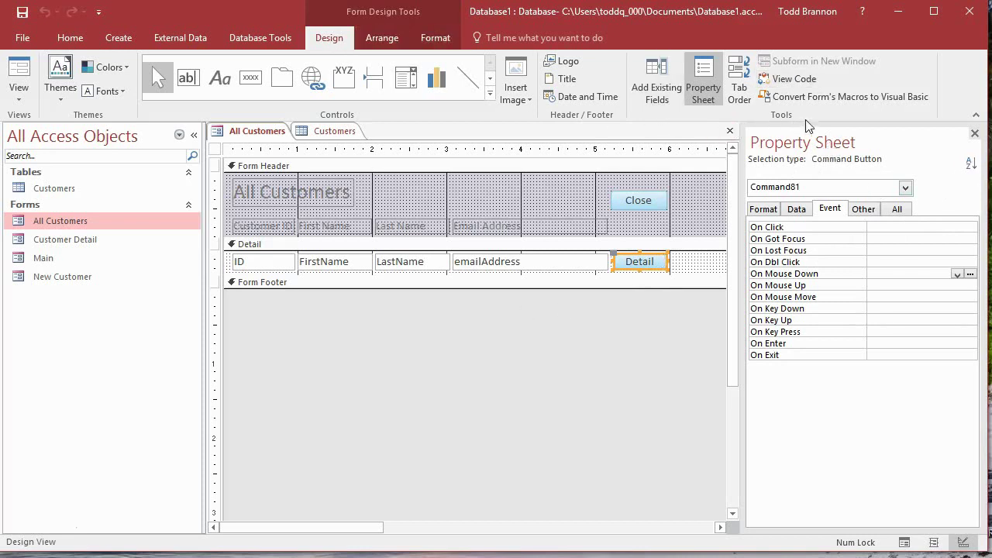
pyautogui.click(713, 82)
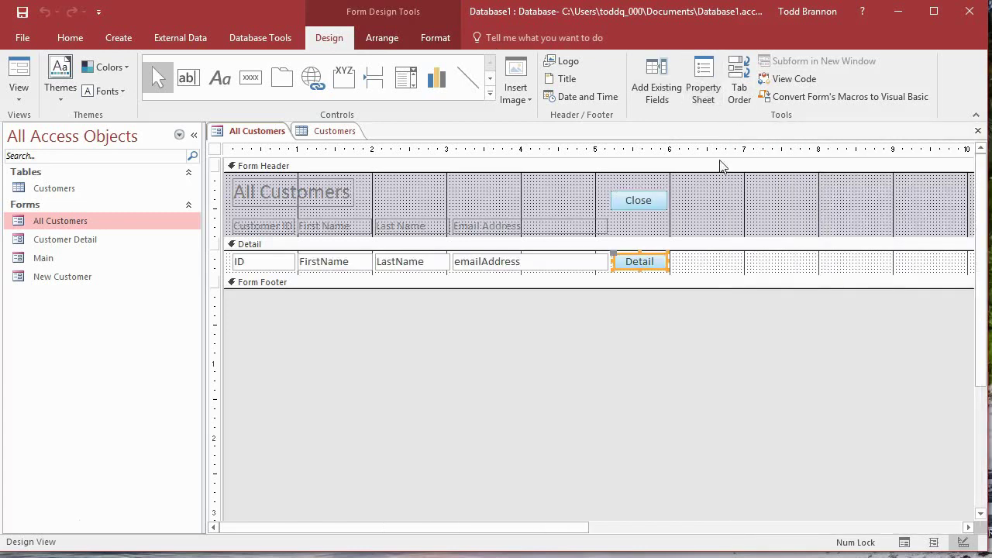
pyautogui.click(711, 82)
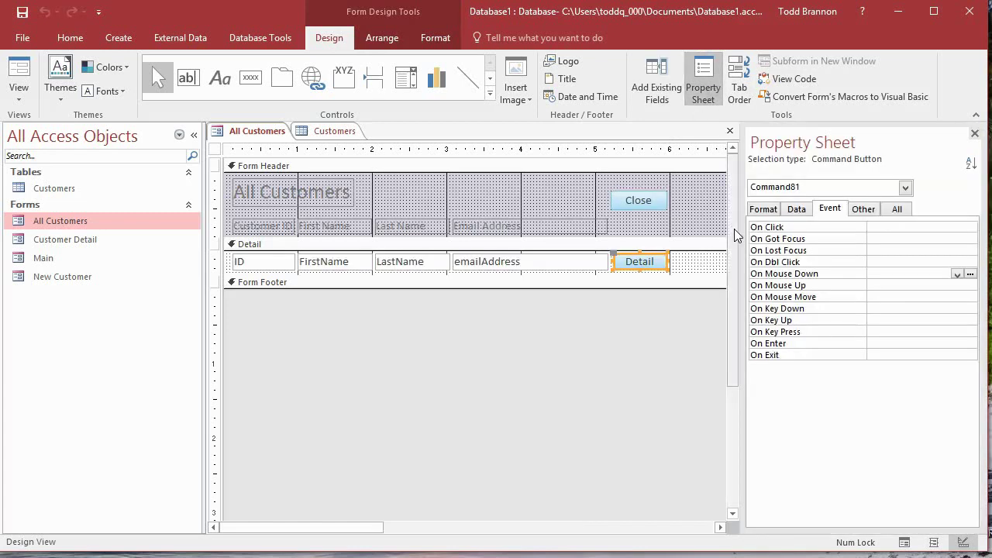
pyautogui.click(712, 93)
pyautogui.click(711, 93)
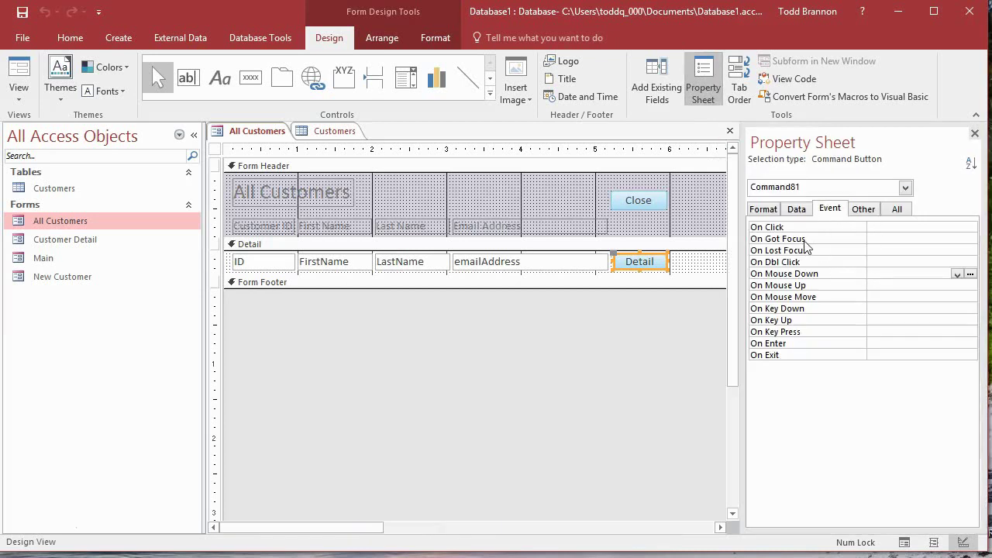
# Start a Macro Builder macro for the Detail button's On Click event
pyautogui.click(959, 230)
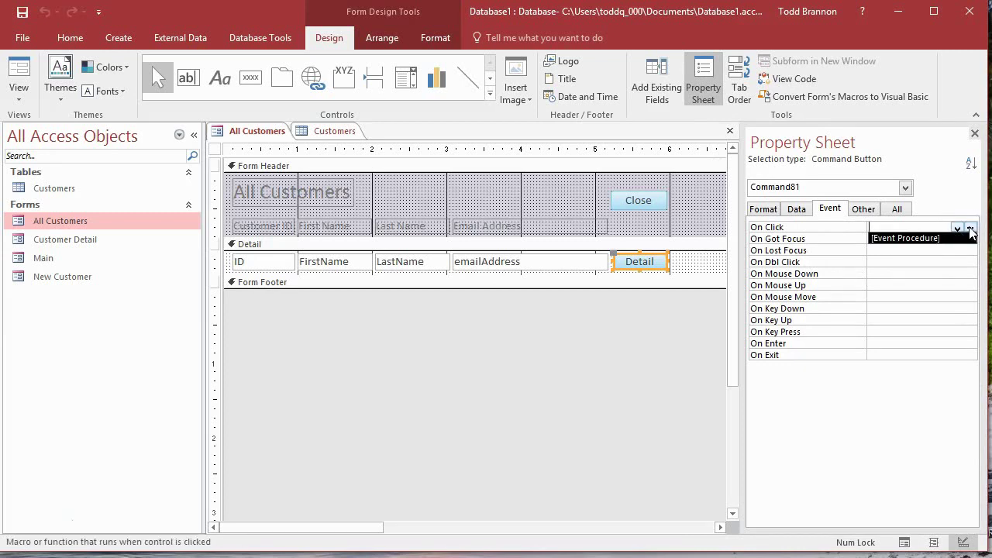
pyautogui.click(942, 284)
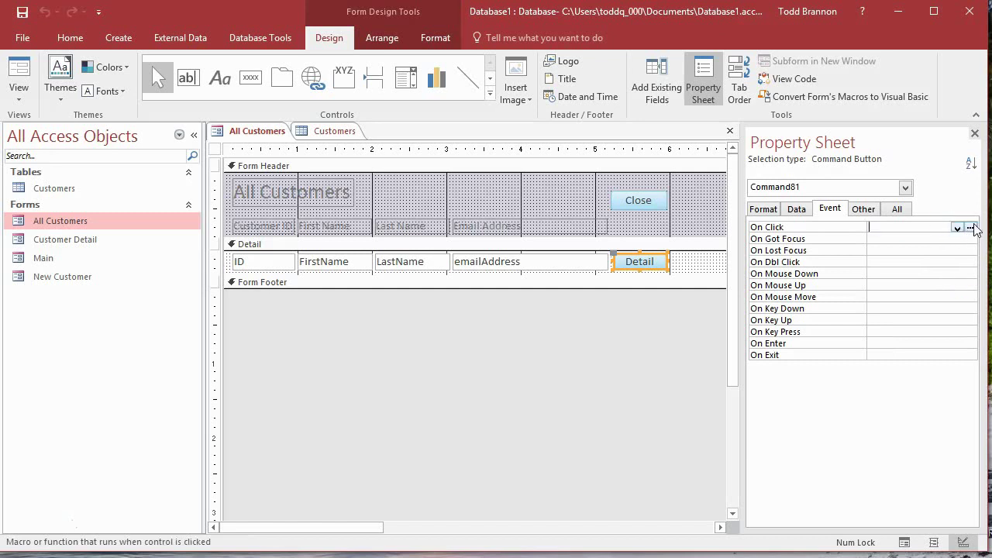
pyautogui.click(970, 228)
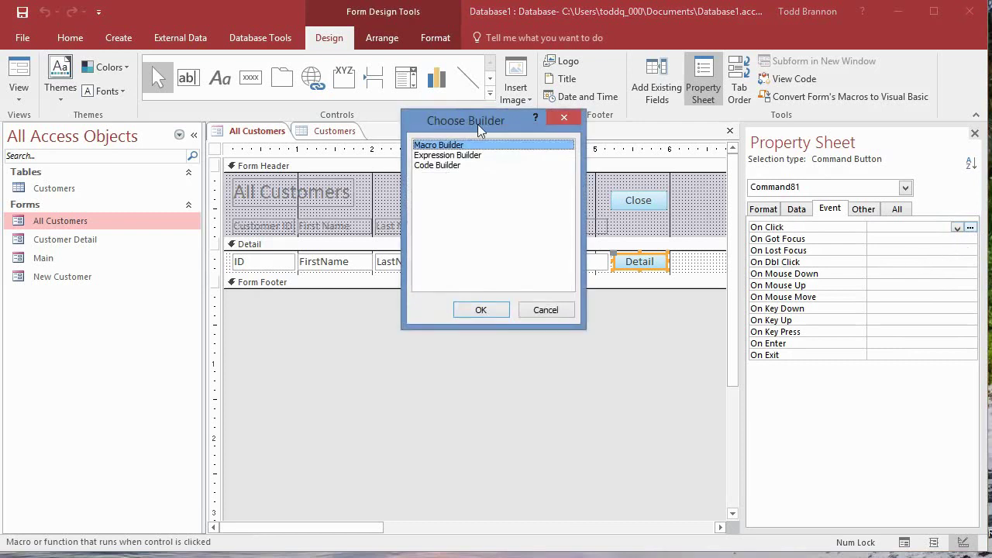
pyautogui.click(480, 310)
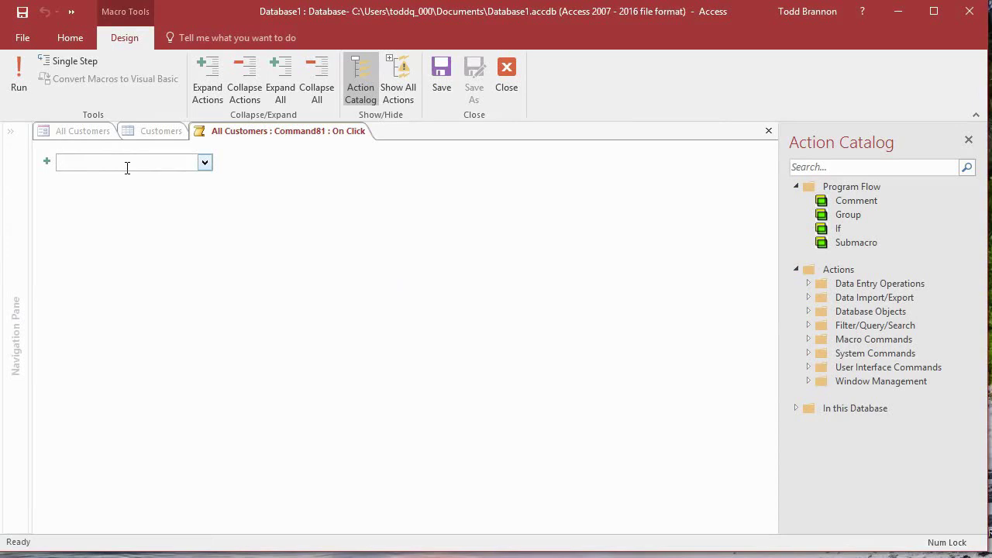
pyautogui.write('OpenForm')
pyautogui.click(207, 167)
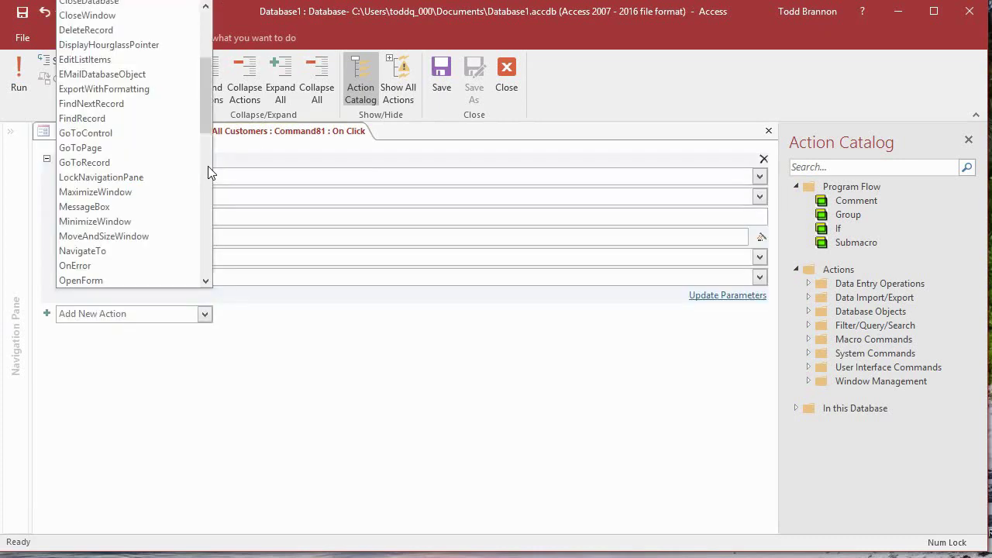
pyautogui.click(359, 392)
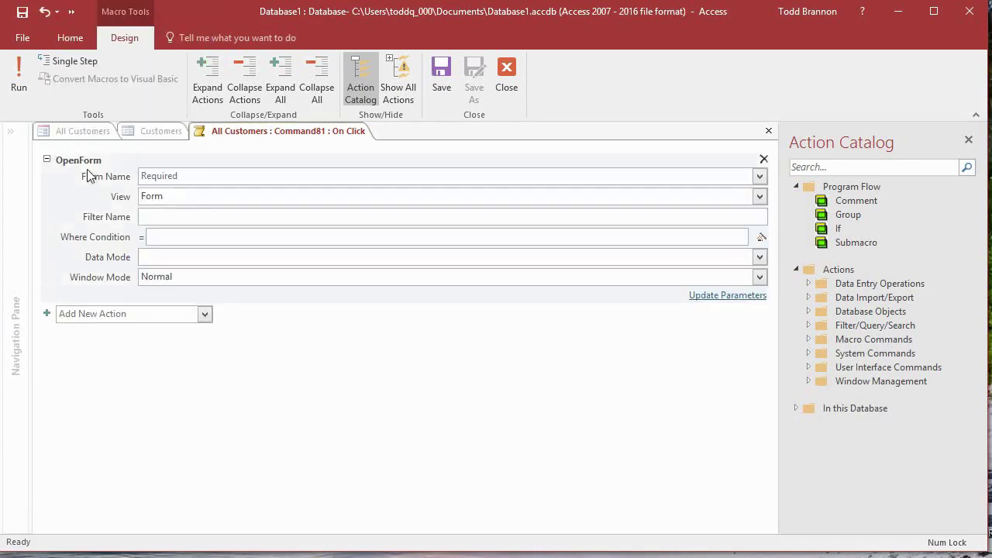
pyautogui.click(761, 158)
# Add an OpenForm action to the macro and set its form name to Customer Detail
pyautogui.click(204, 162)
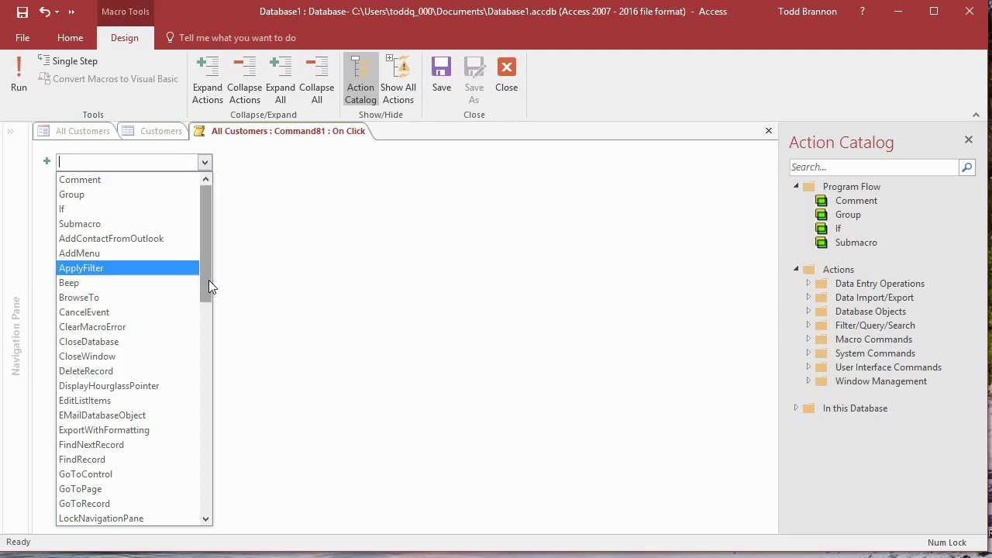
pyautogui.moveTo(207, 279); pyautogui.dragTo(198, 260)
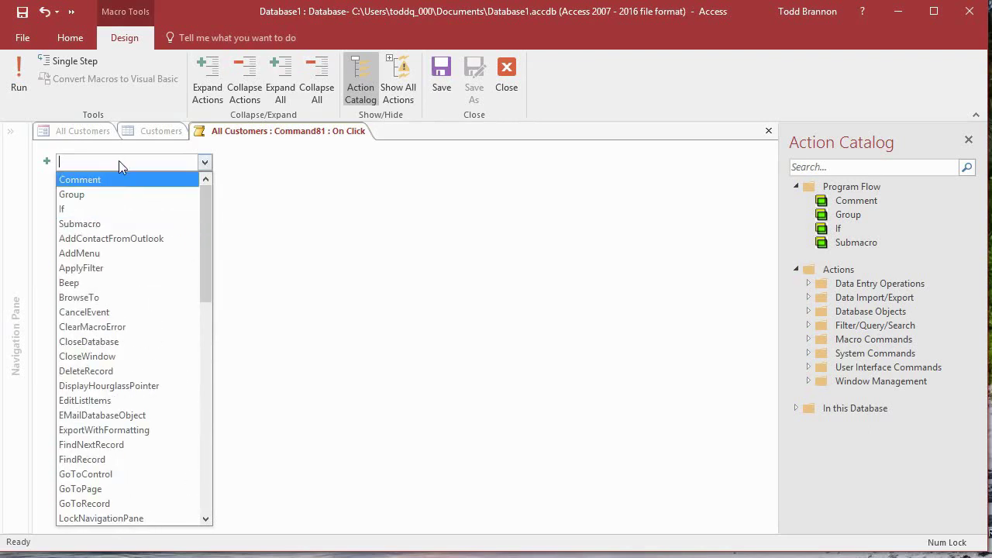
pyautogui.write('OpenForm')
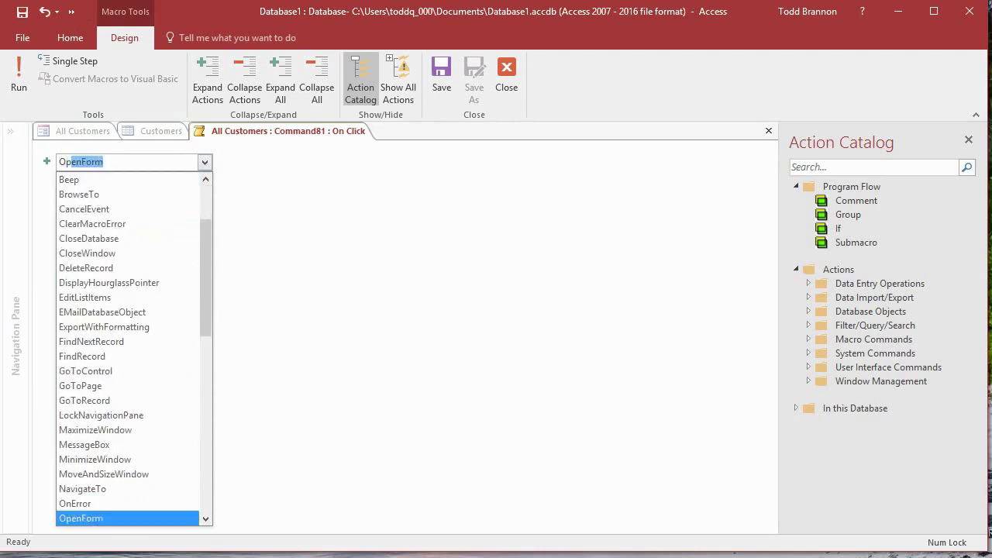
pyautogui.press('Return')
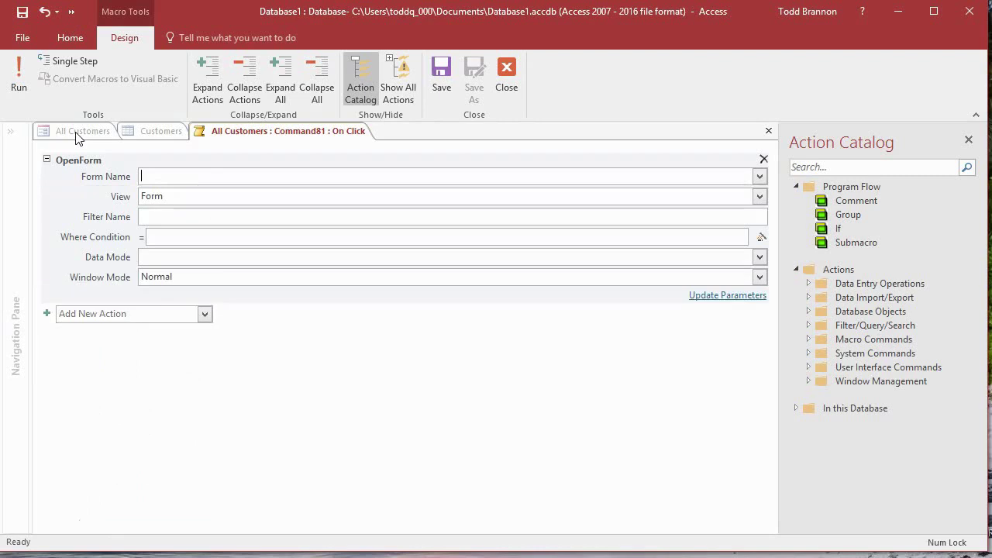
pyautogui.click(203, 178)
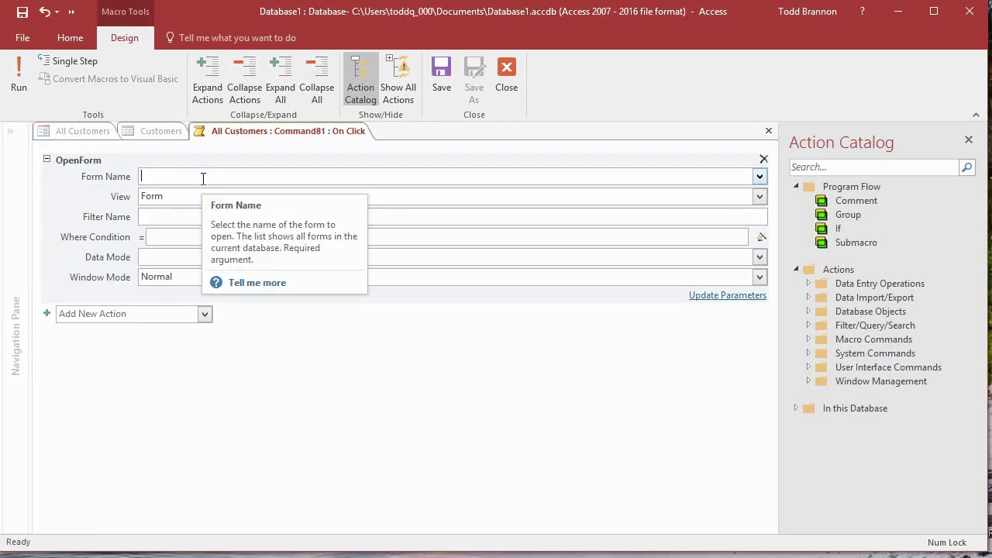
pyautogui.click(760, 177)
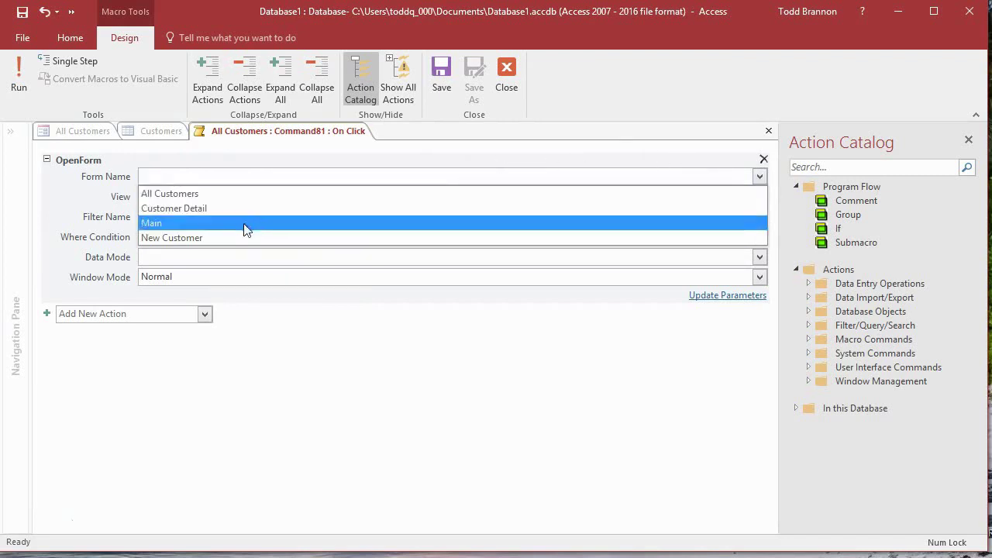
pyautogui.click(222, 214)
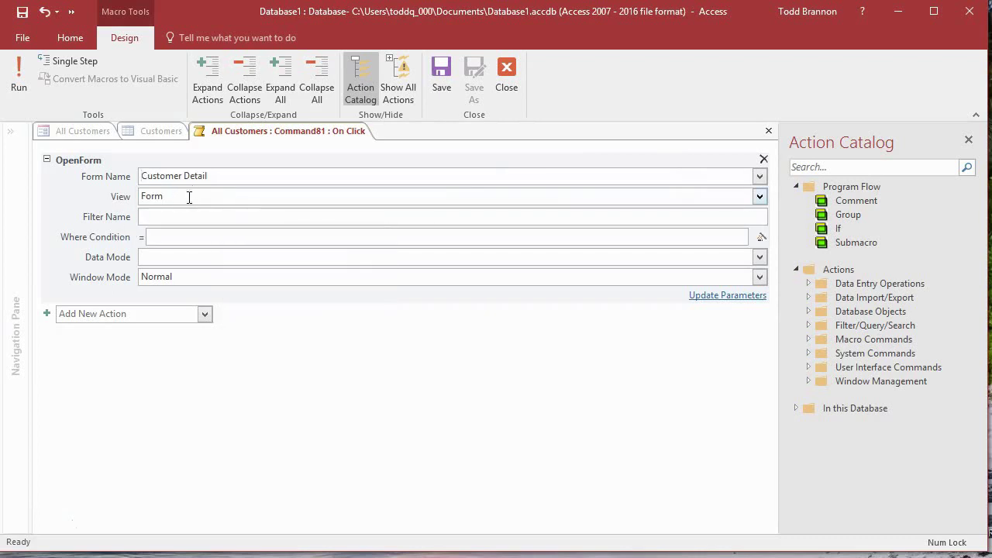
# Set the OpenForm action's Where Condition to ="[ID]="&[ID], and save and close the macro
pyautogui.click(194, 237)
pyautogui.write('=')
pyautogui.write('[ID]="')
pyautogui.write('&')
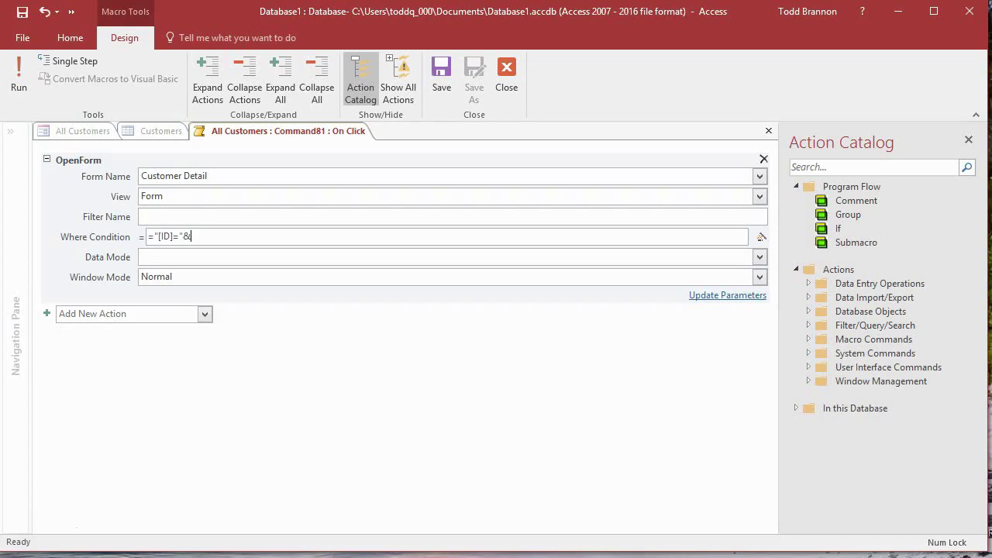
pyautogui.write('[ID]')
pyautogui.click(221, 176)
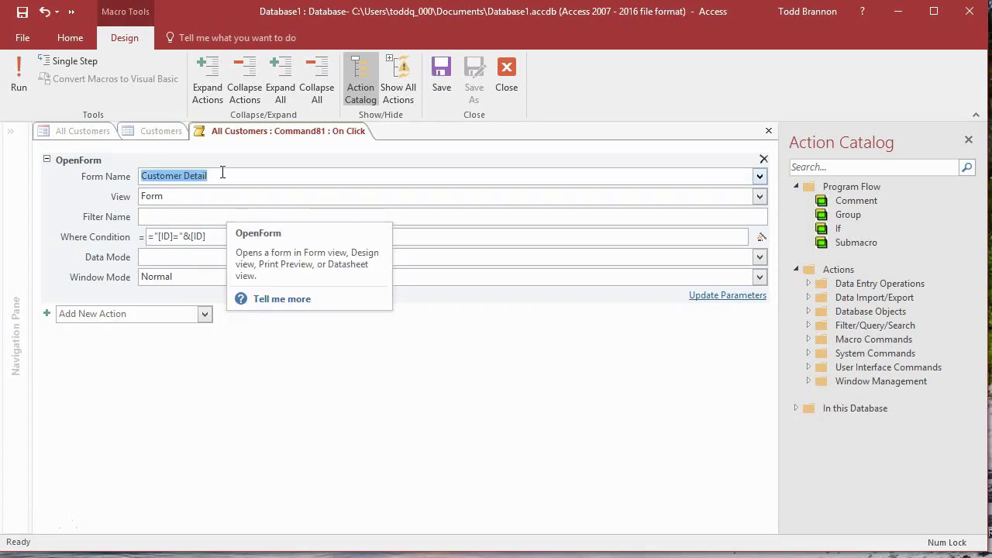
pyautogui.click(211, 237)
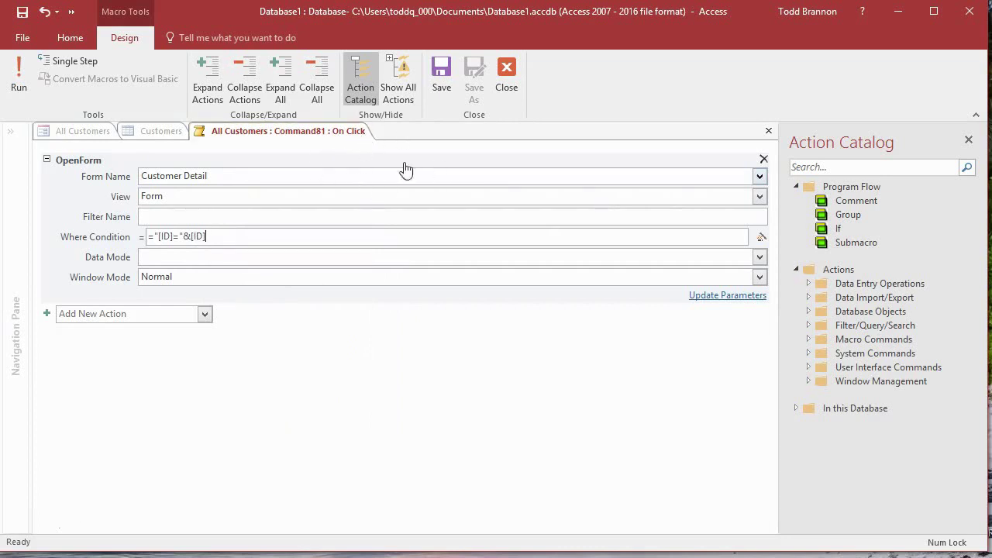
pyautogui.click(506, 76)
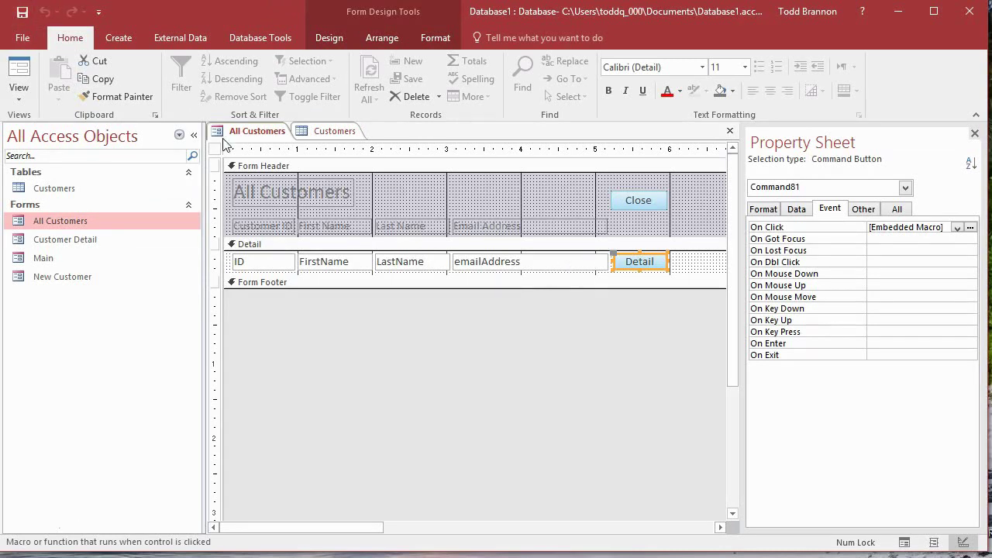
# Switch the All Customers form to Form View and open the detail record of the sixth customer in the list
pyautogui.click(28, 73)
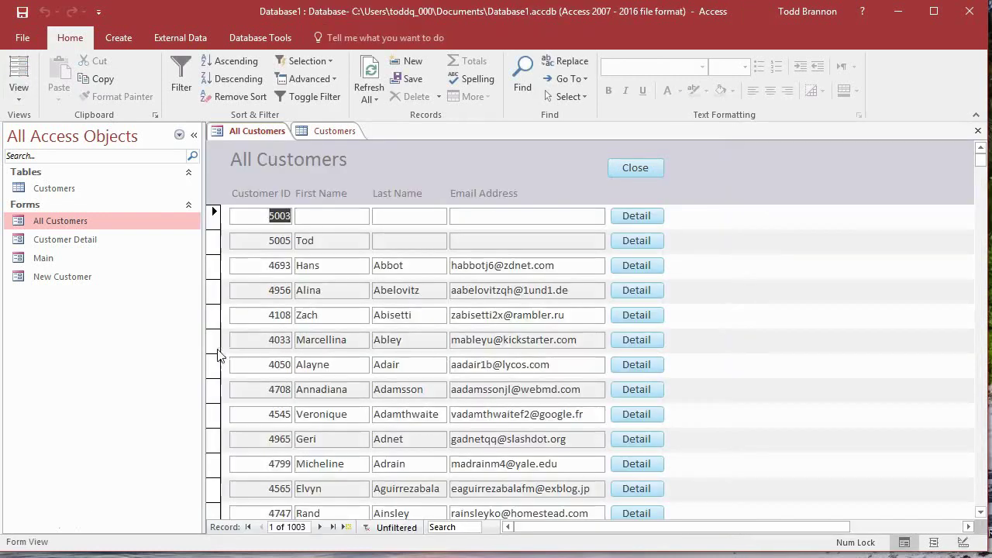
pyautogui.click(213, 340)
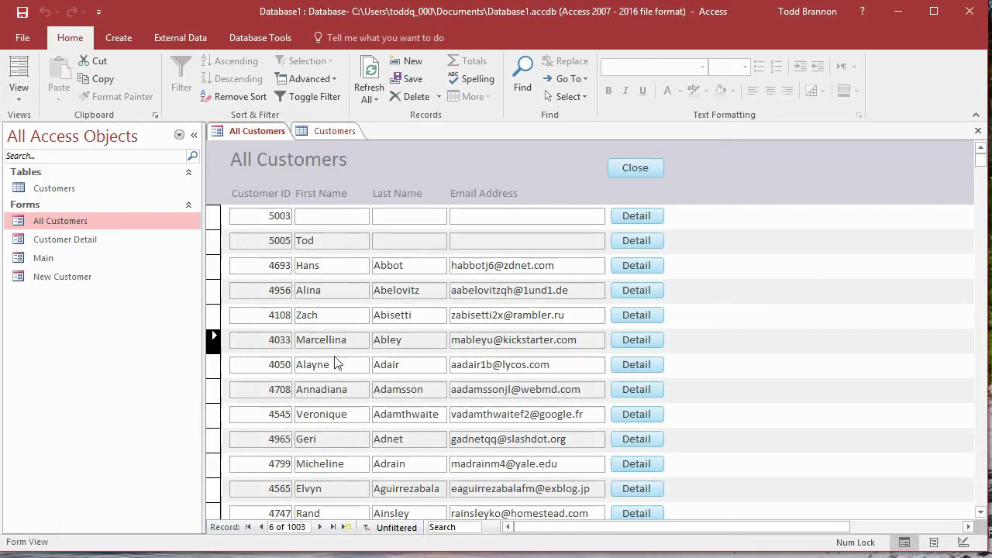
pyautogui.click(637, 340)
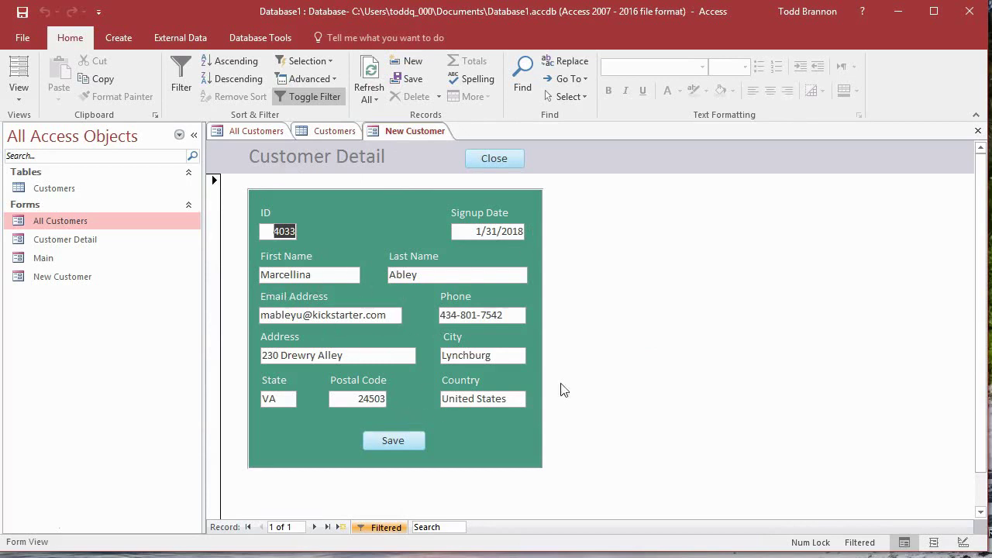
# Replace the third letter of the customer's last name in the detail record, save the record and close the form
pyautogui.click(406, 274)
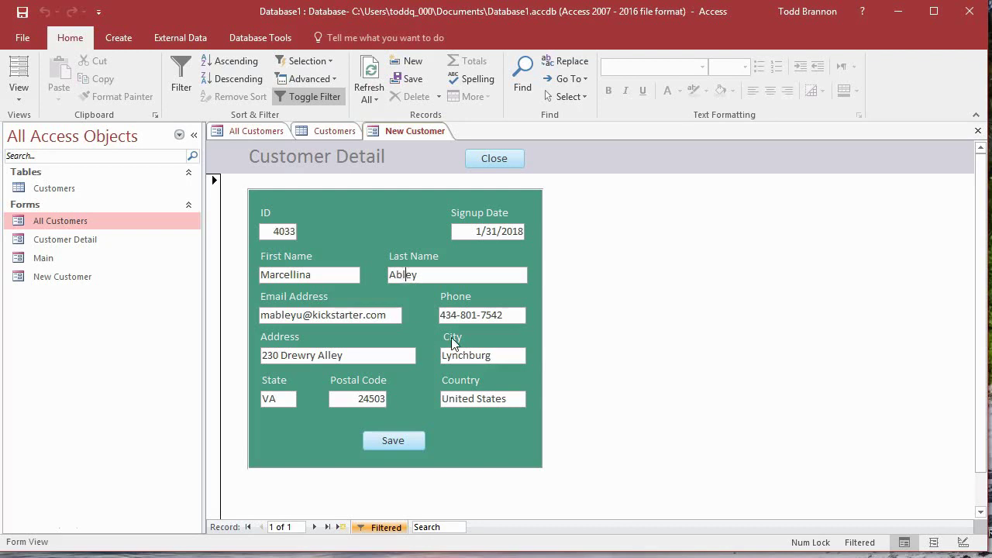
pyautogui.press('BackSpace')
pyautogui.write('b')
pyautogui.click(386, 440)
pyautogui.click(494, 159)
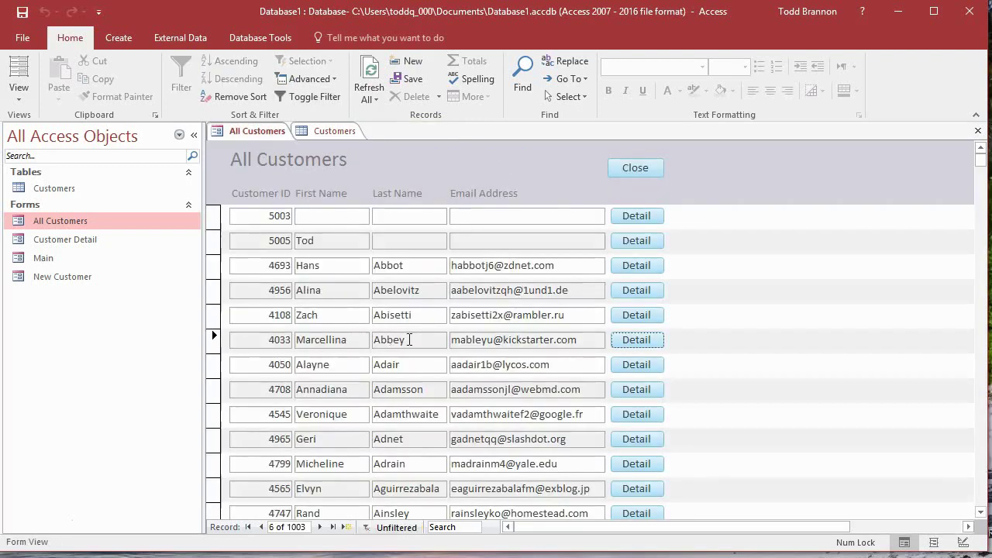
# Check the edited last name in the customer list, then test the Save button on the reopened detail record and close the form
pyautogui.moveTo(409, 339); pyautogui.dragTo(394, 339)
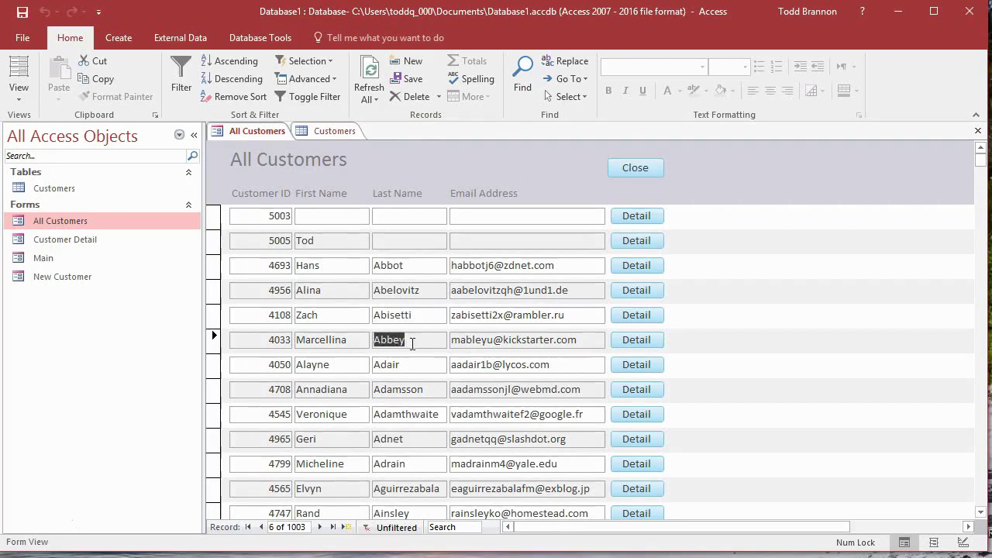
pyautogui.click(646, 341)
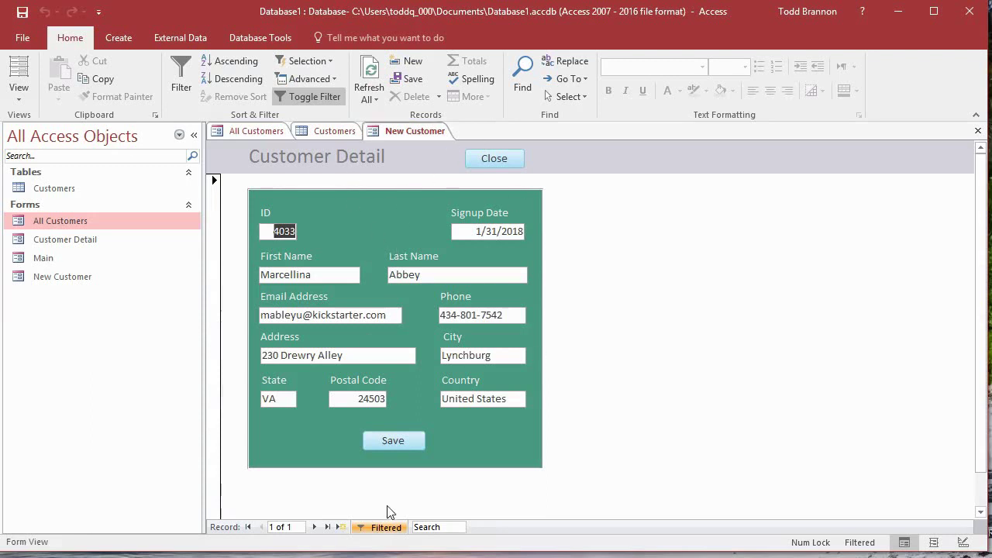
pyautogui.click(416, 443)
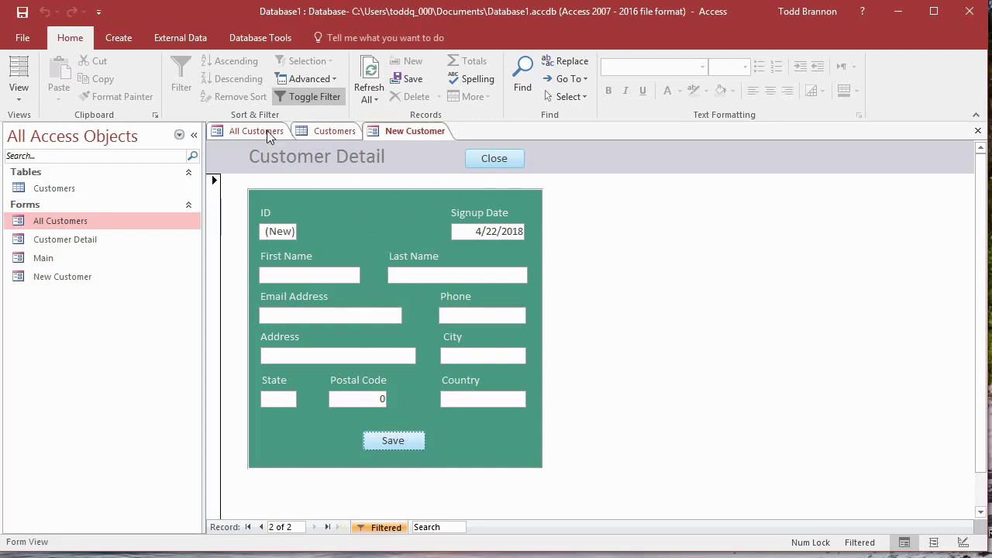
pyautogui.click(480, 160)
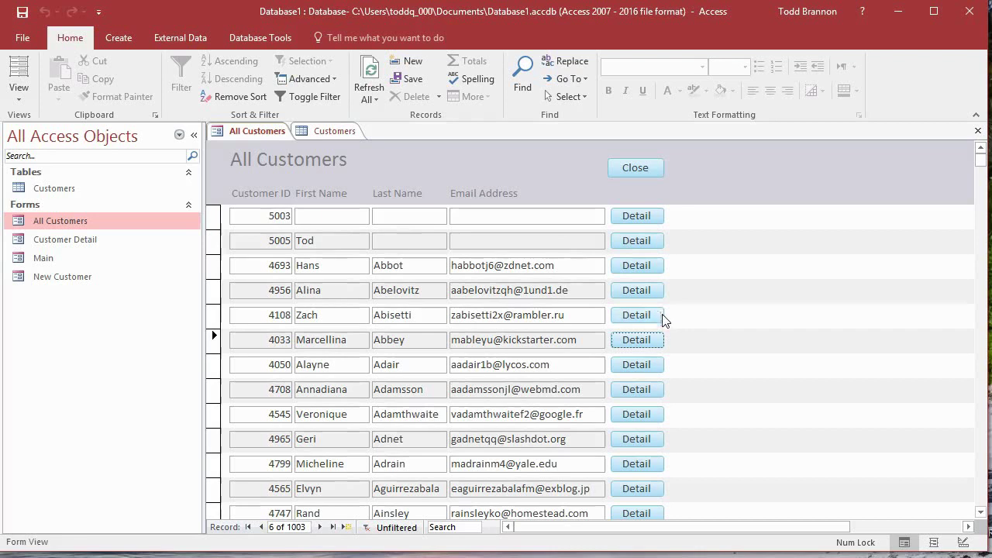
# Reopen the sixth customer's detail form in Design View and open the Save button's On Click macro
pyautogui.click(650, 341)
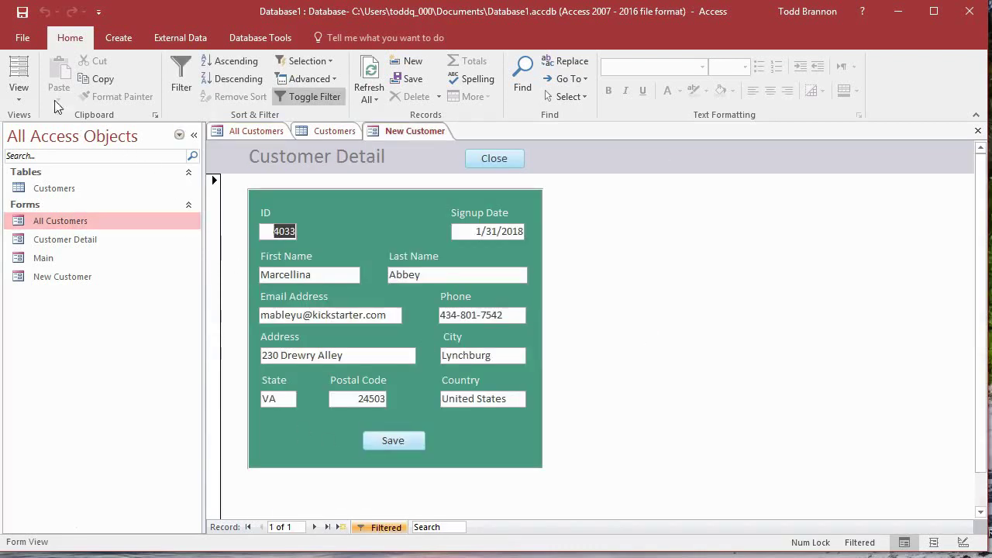
pyautogui.click(21, 110)
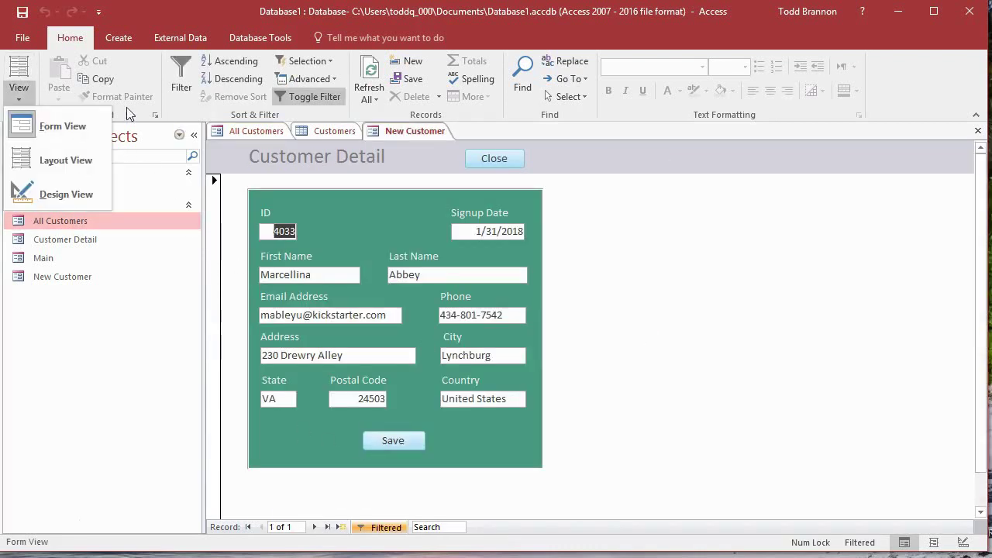
pyautogui.click(57, 190)
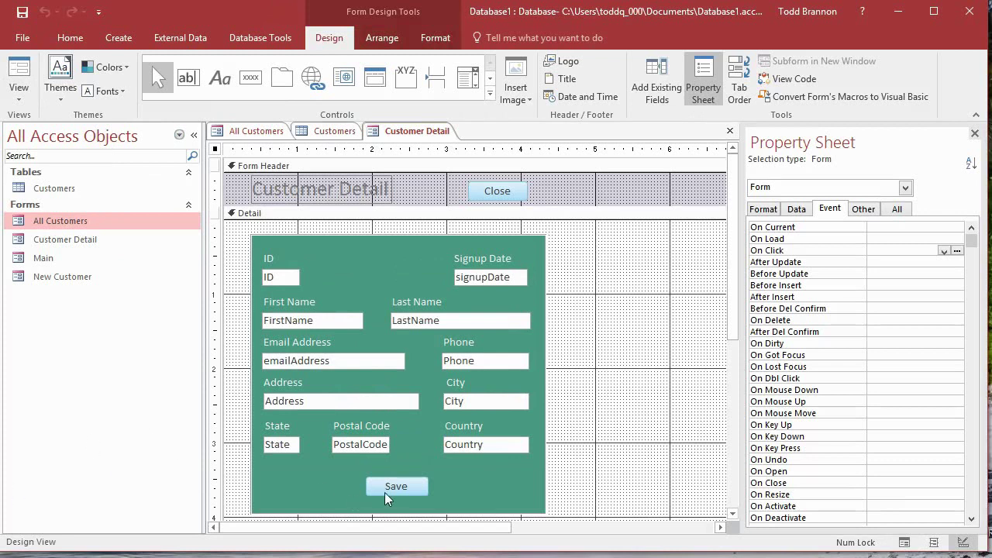
pyautogui.click(390, 491)
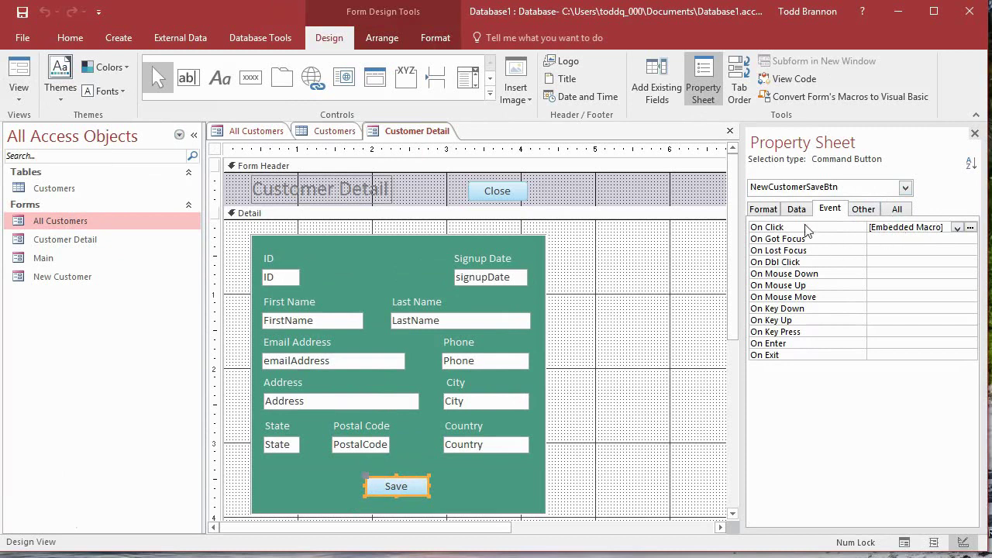
pyautogui.click(969, 229)
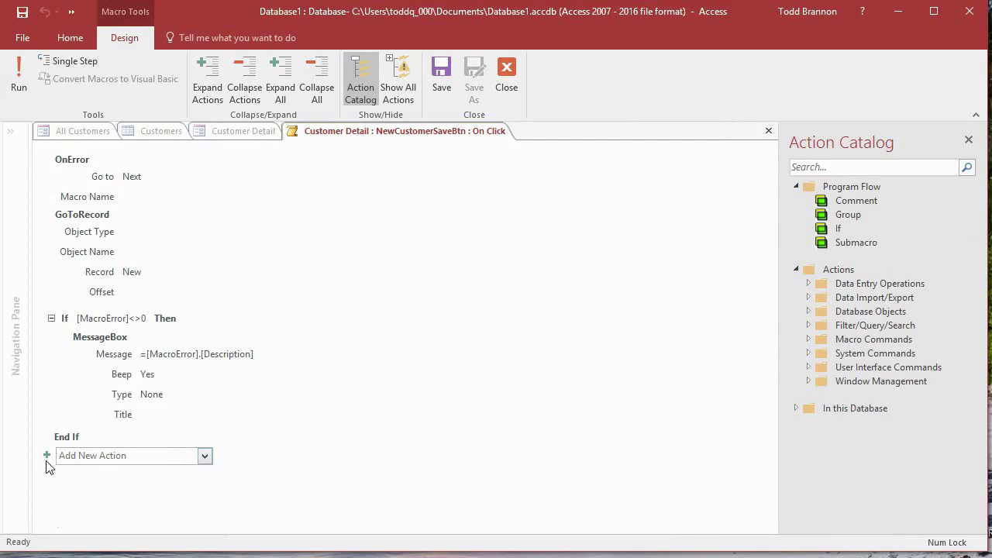
# Append a CloseWindow action with object type Form and object name Customer Detail to the macro, then save and close it
pyautogui.click(164, 458)
pyautogui.write('Close')
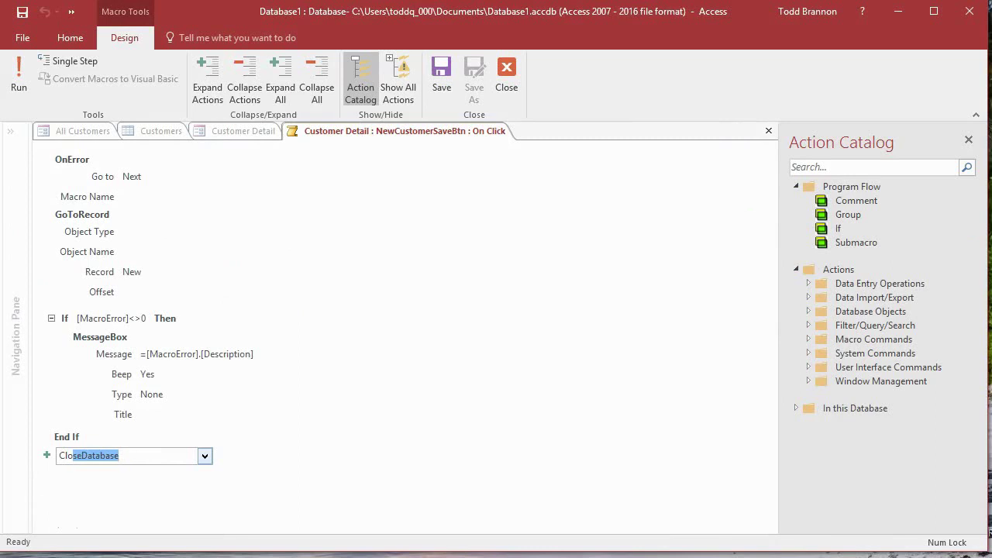
pyautogui.write('Window')
pyautogui.press('Return')
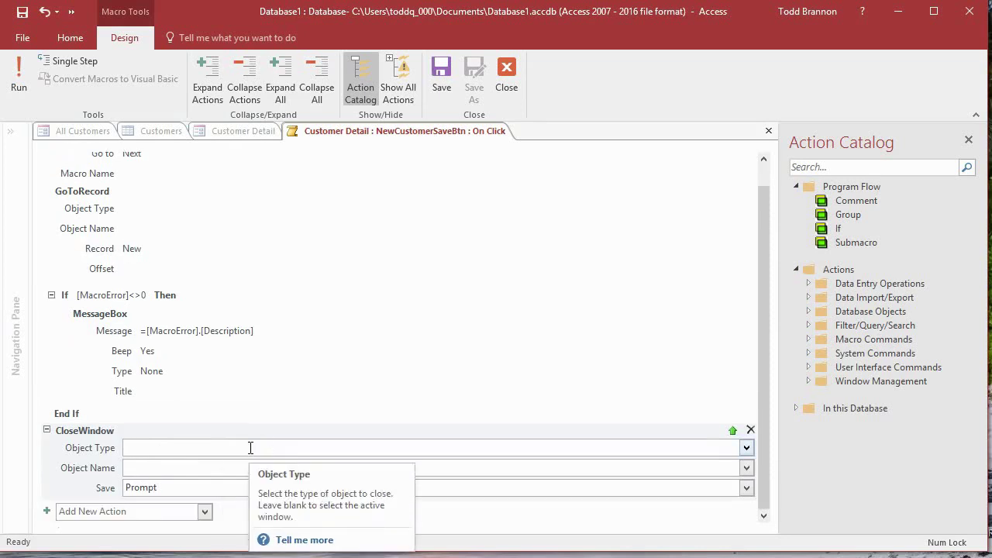
pyautogui.write('Form')
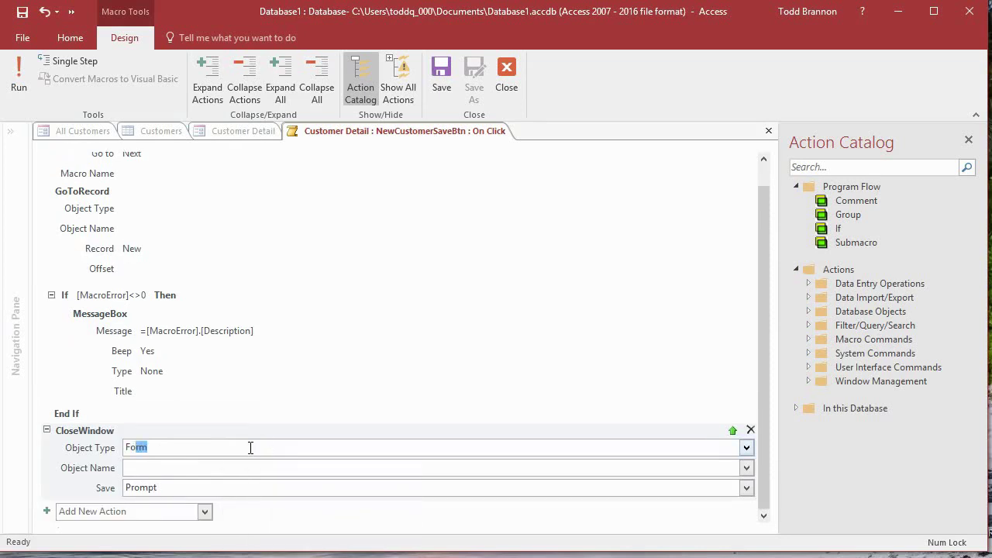
pyautogui.press('Tab')
pyautogui.write('C')
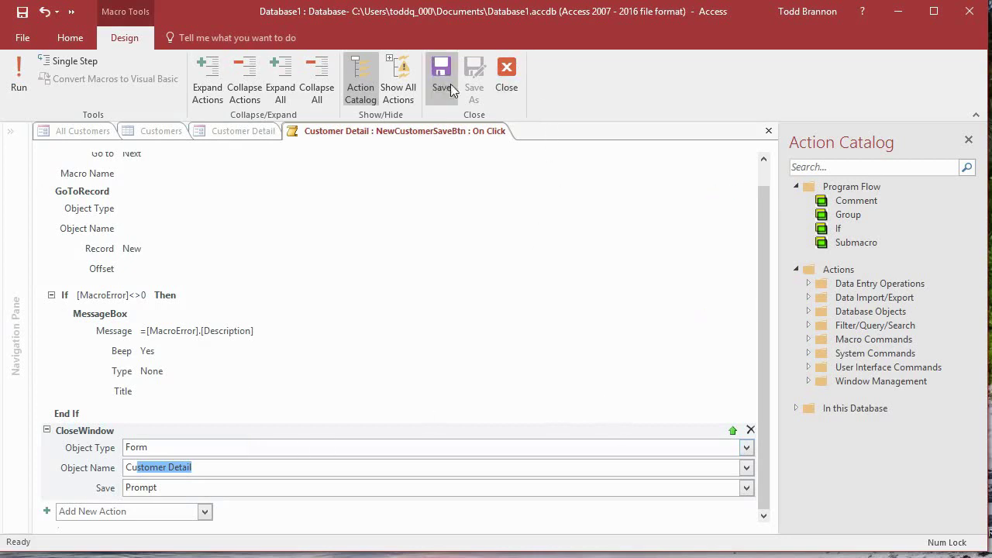
pyautogui.click(506, 77)
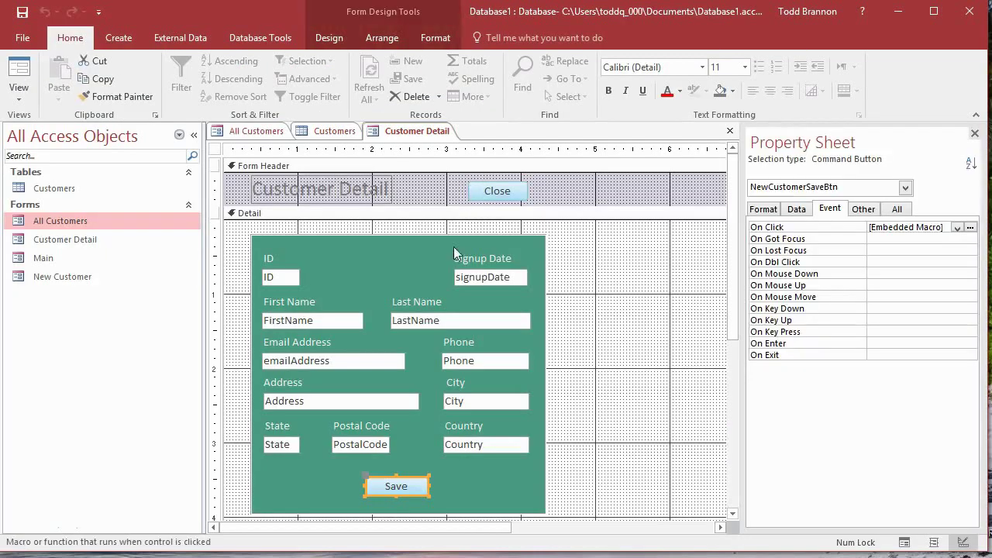
# Test the Save button in Form View by deleting one letter of the customer's last name, and save the form's design changes
pyautogui.click(18, 72)
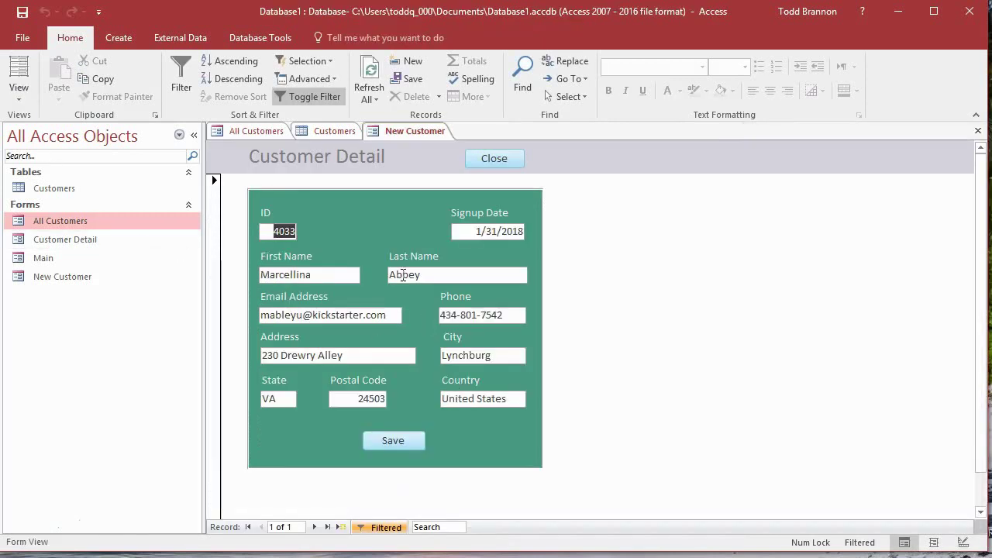
pyautogui.click(404, 274)
pyautogui.press('BackSpace')
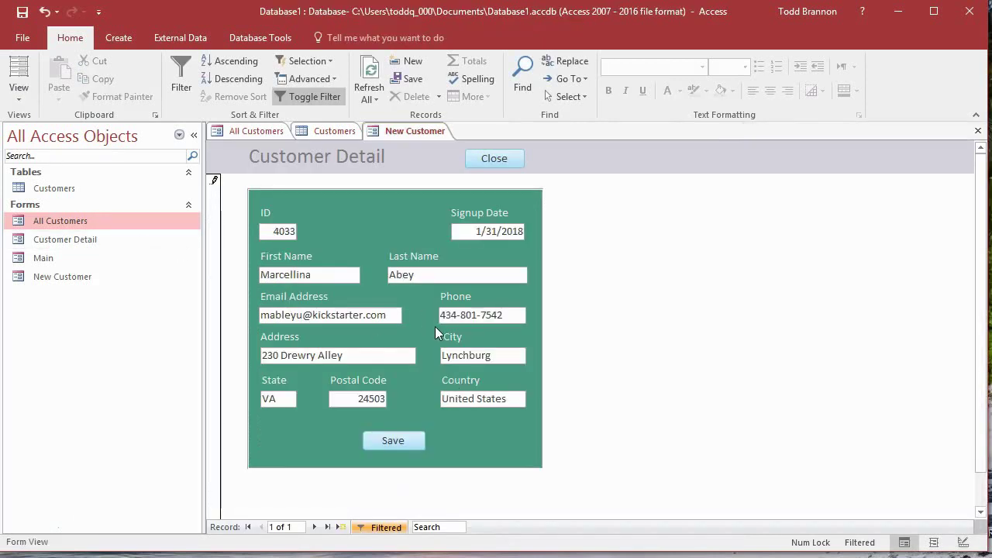
pyautogui.click(384, 437)
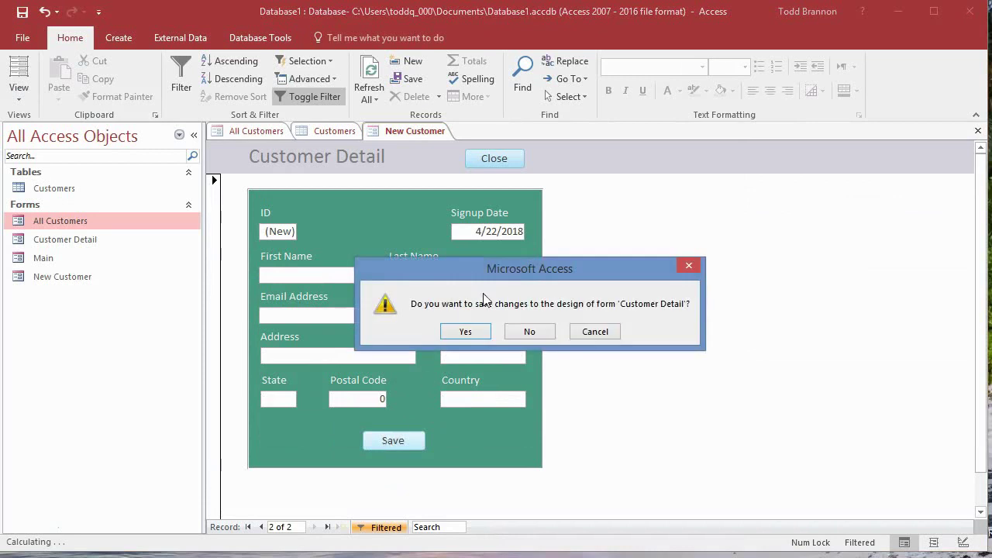
pyautogui.click(473, 332)
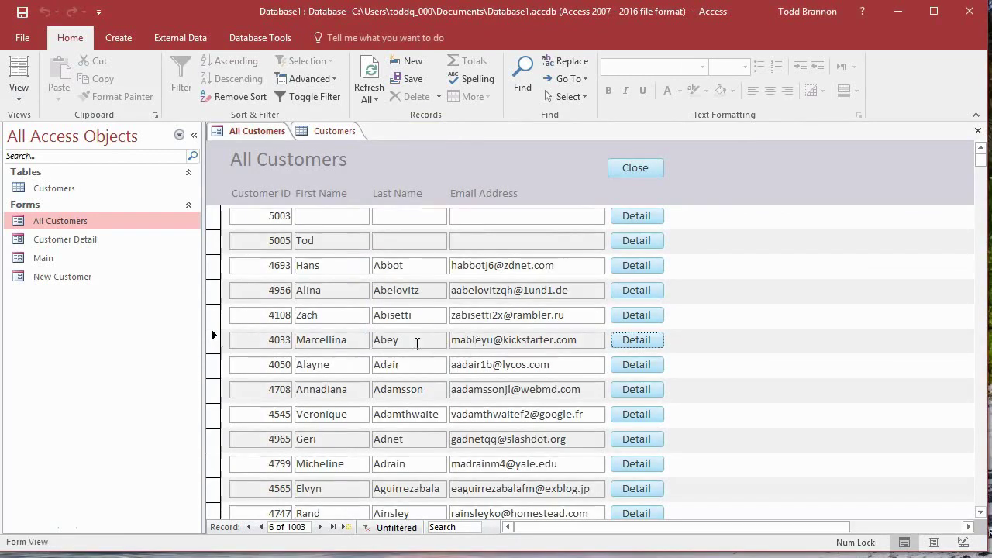
# Restore the deleted letter of the sixth customer's last name through the detail form and save it, then review the record and close it
pyautogui.moveTo(416, 343); pyautogui.dragTo(374, 339)
pyautogui.click(656, 341)
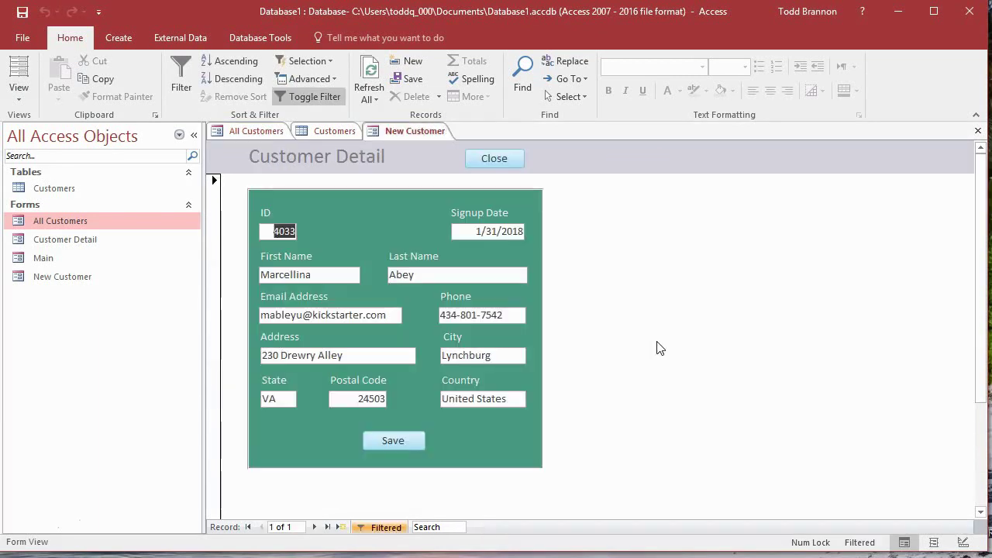
pyautogui.click(399, 274)
pyautogui.write('b')
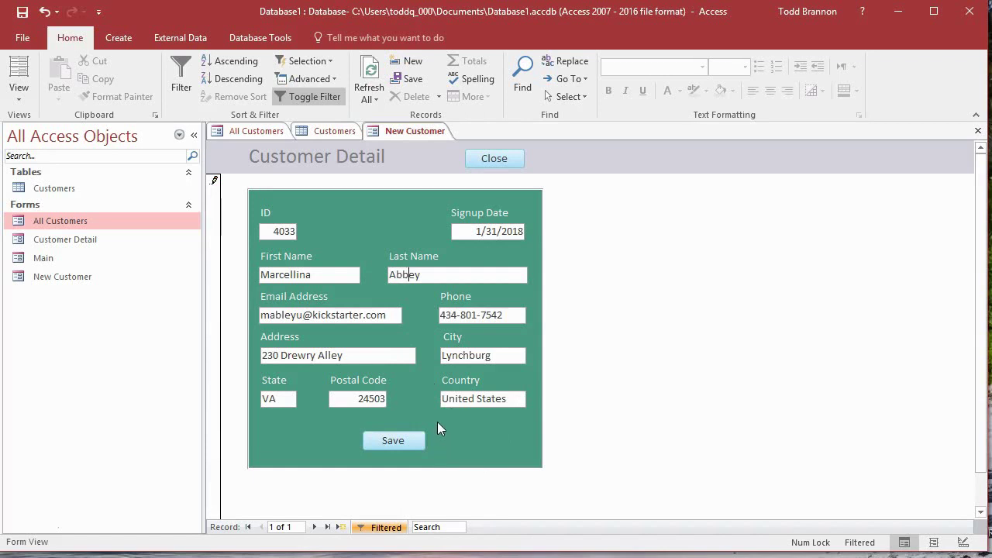
pyautogui.click(401, 441)
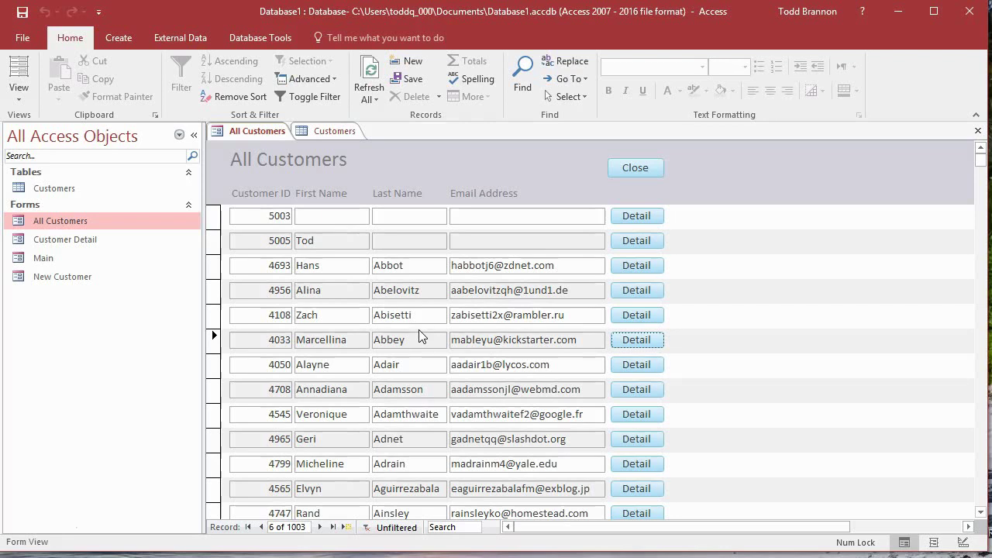
pyautogui.click(629, 342)
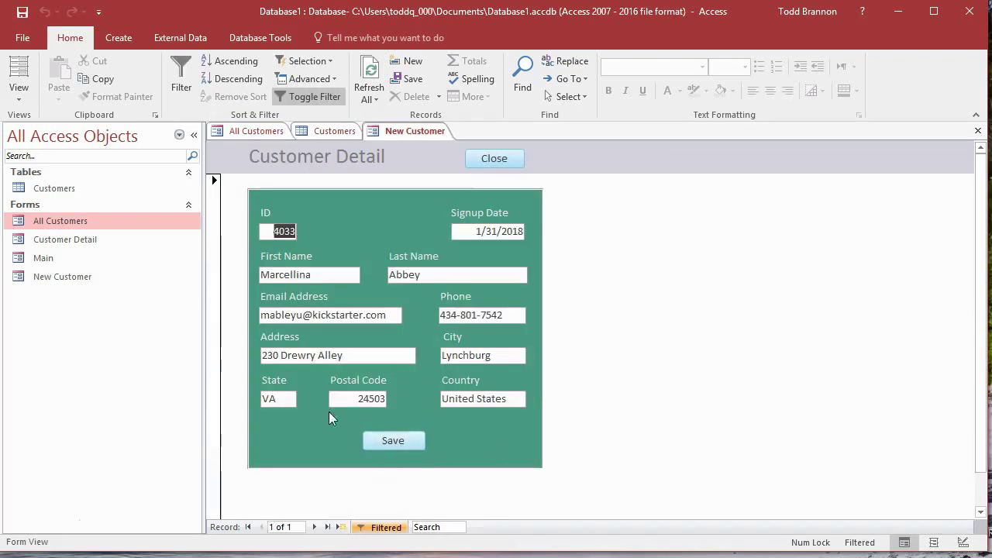
pyautogui.click(487, 159)
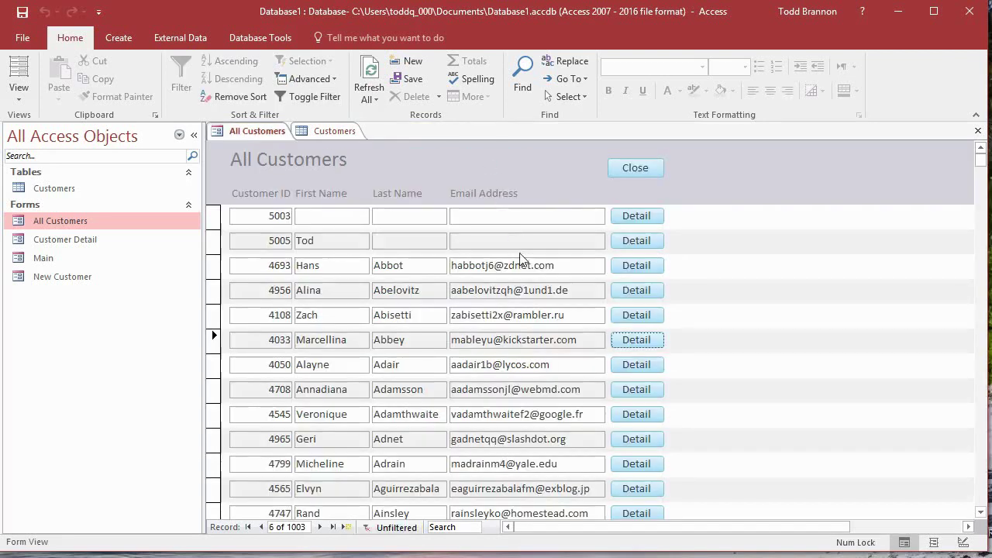